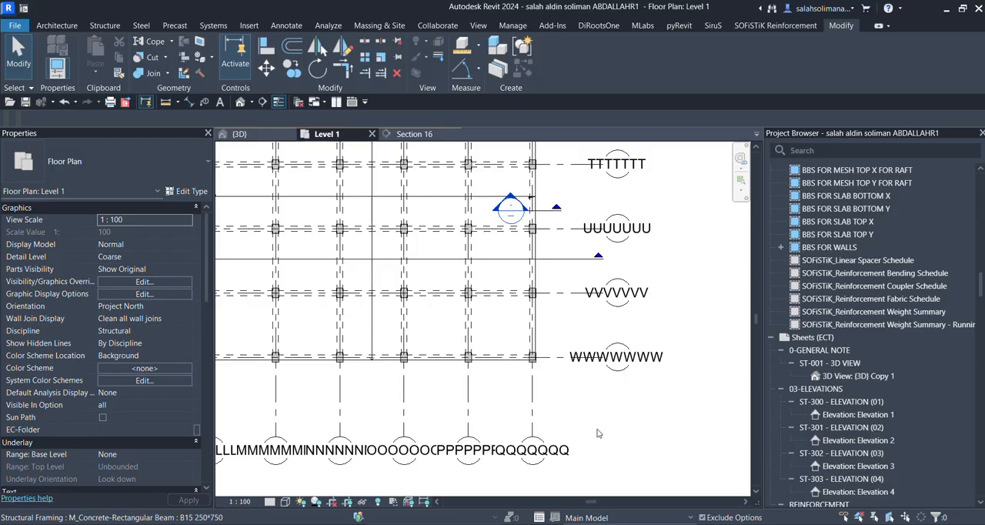
Start an in-place model component in the Structural Foundations category.
click(114, 28)
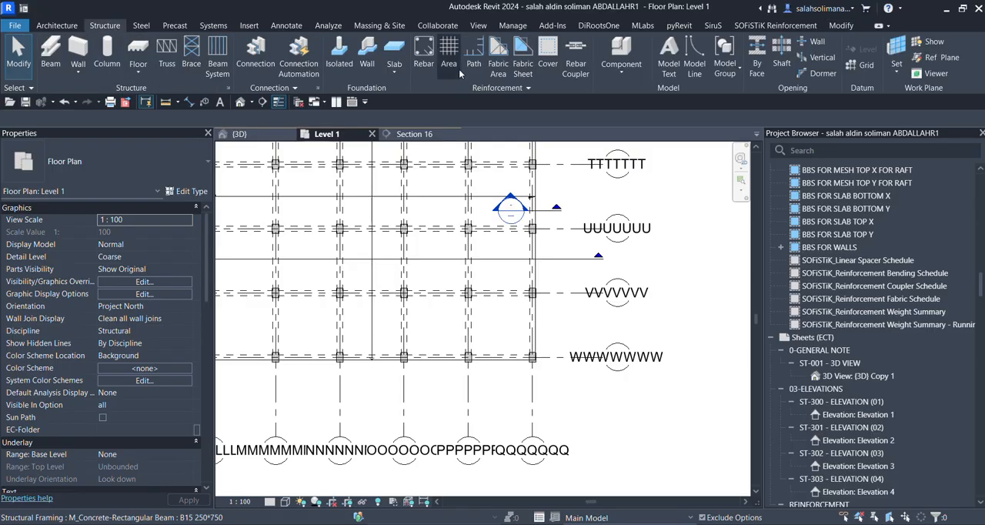
click(632, 74)
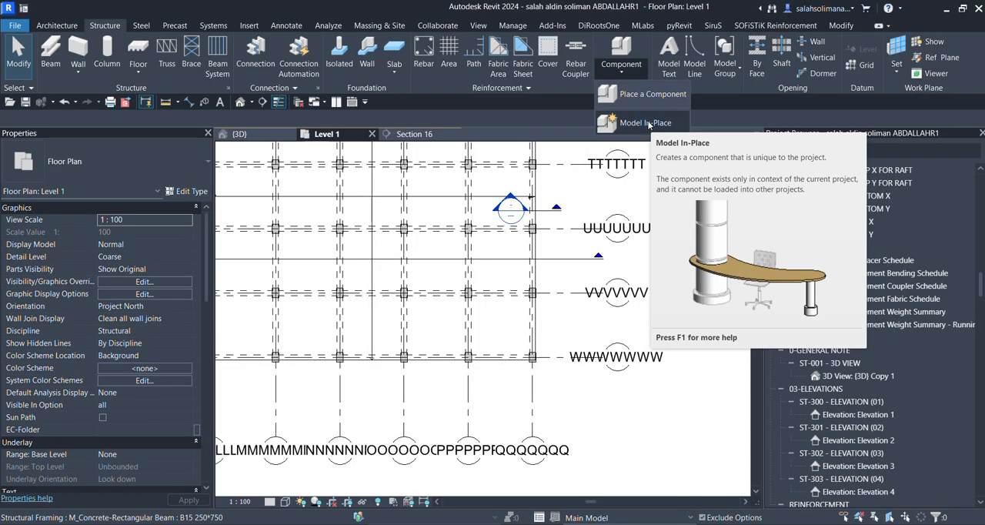
click(645, 123)
scroll(456, 220, down, 1)
scroll(458, 223, down, 8)
scroll(468, 247, down, 7)
scroll(467, 266, down, 2)
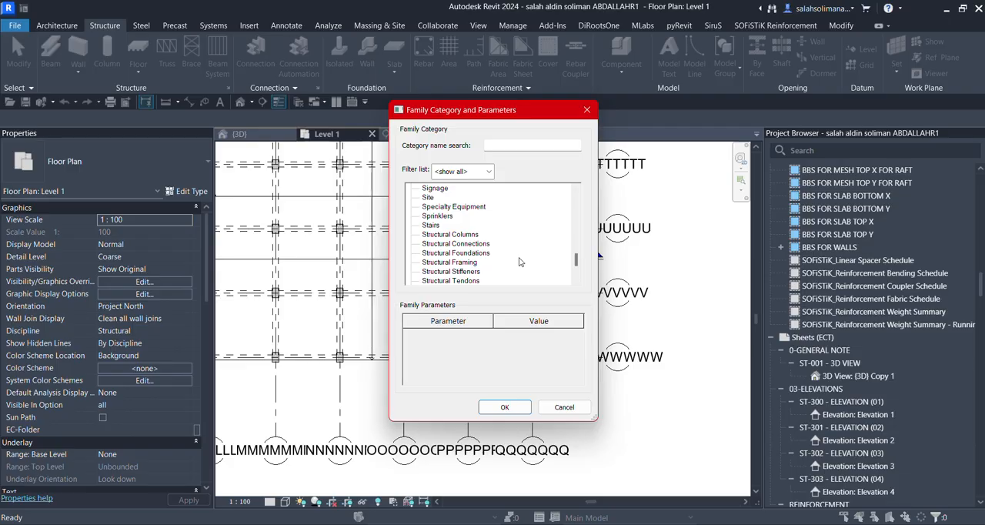
click(480, 254)
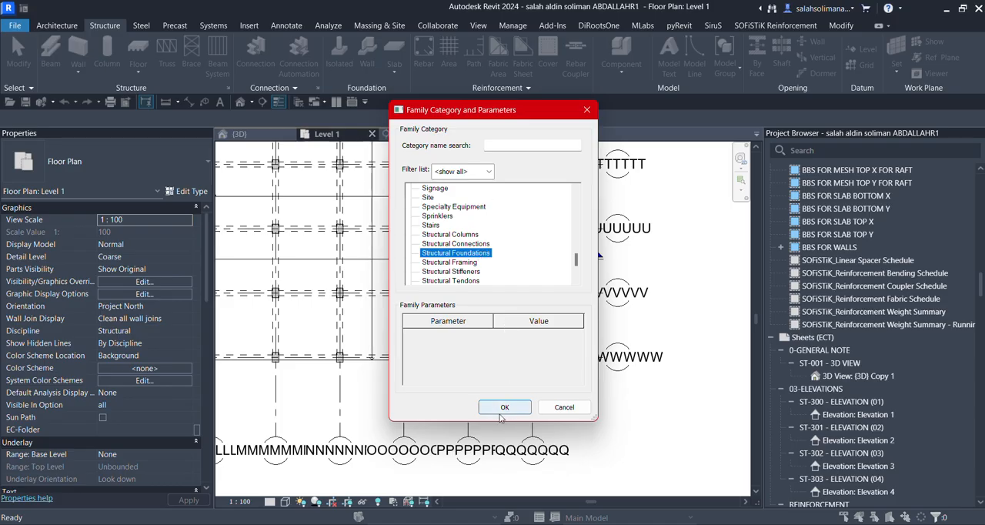
click(505, 407)
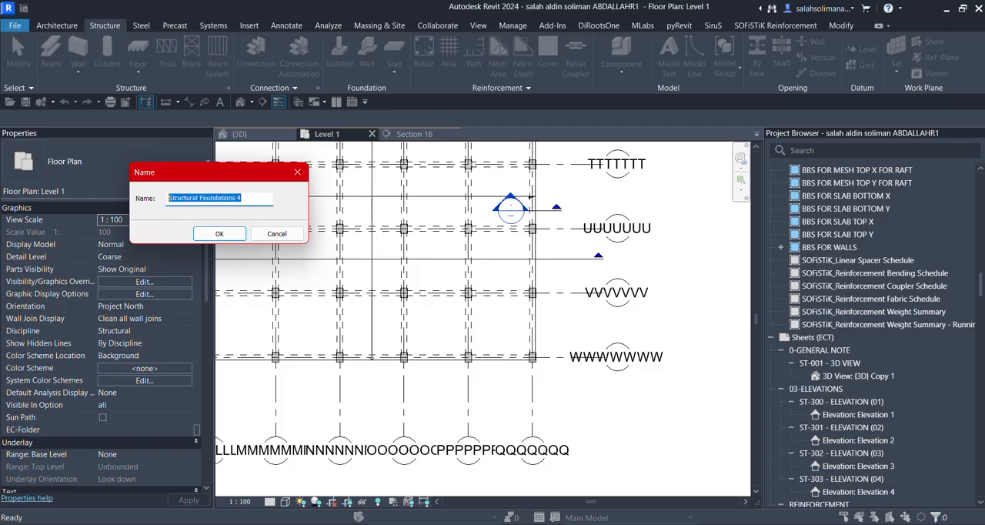
Name the in-place component "slab edge" and enter its modelling environment.
text(slab )
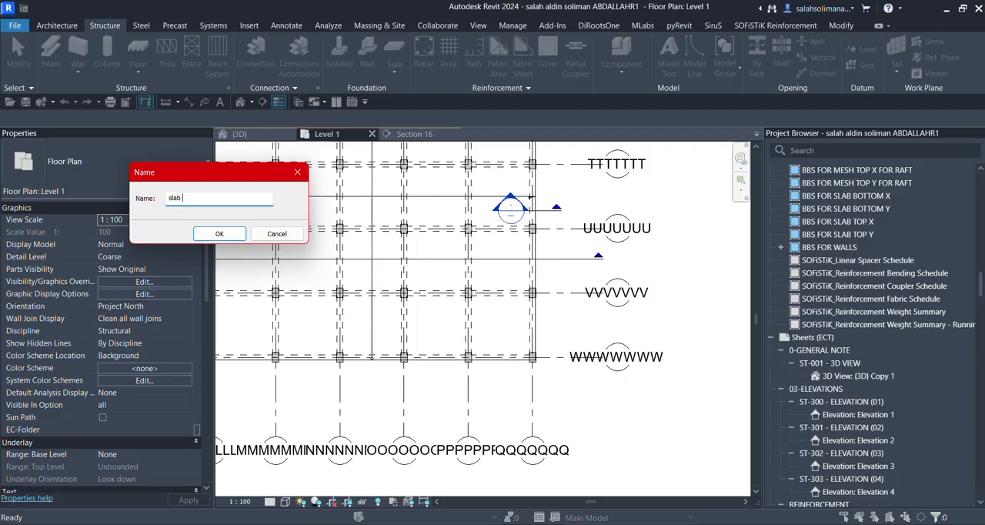
text(edge)
click(222, 234)
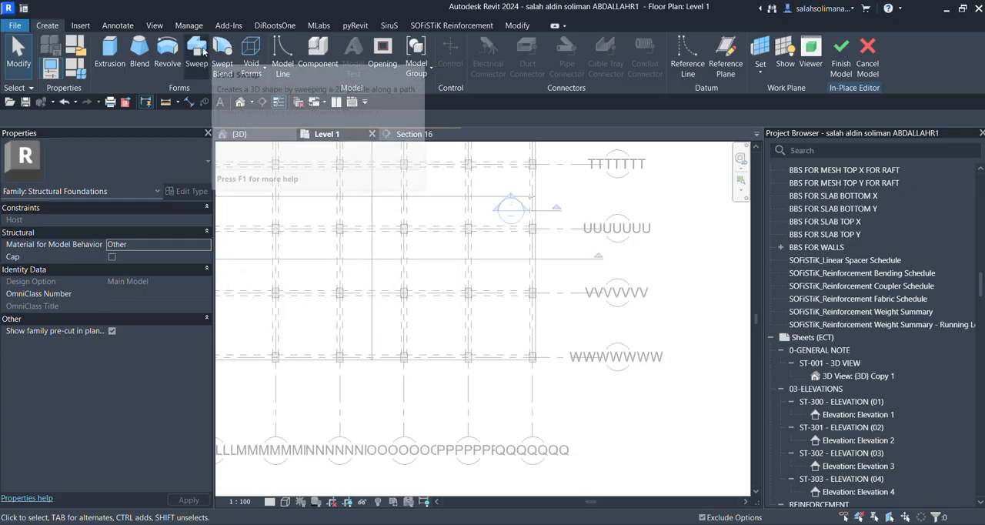
Start a Sweep and pick the floor's edge along the grid-bubble side at TTTTTTT as its path, completing the path.
click(204, 51)
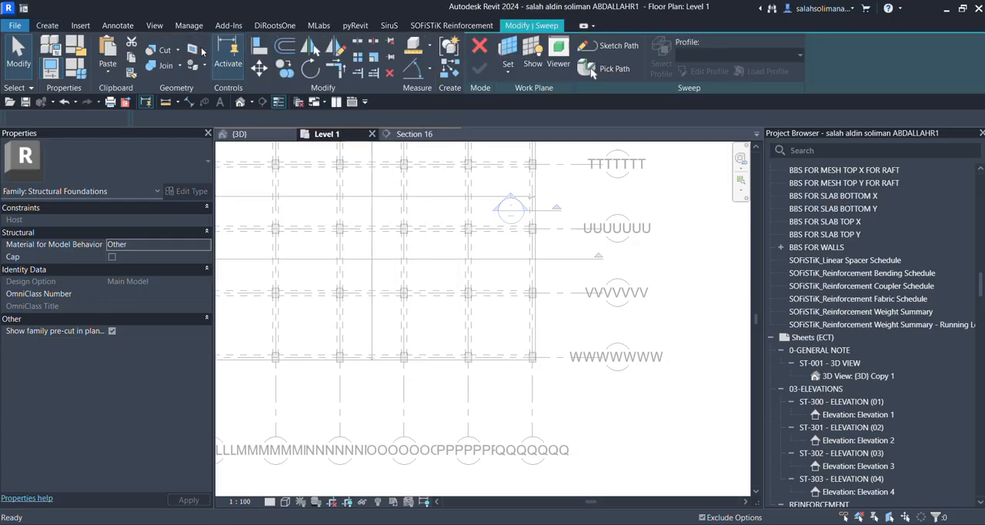
scroll(560, 297, down, 1)
scroll(560, 297, down, 2)
middle_drag(507, 289, 504, 364)
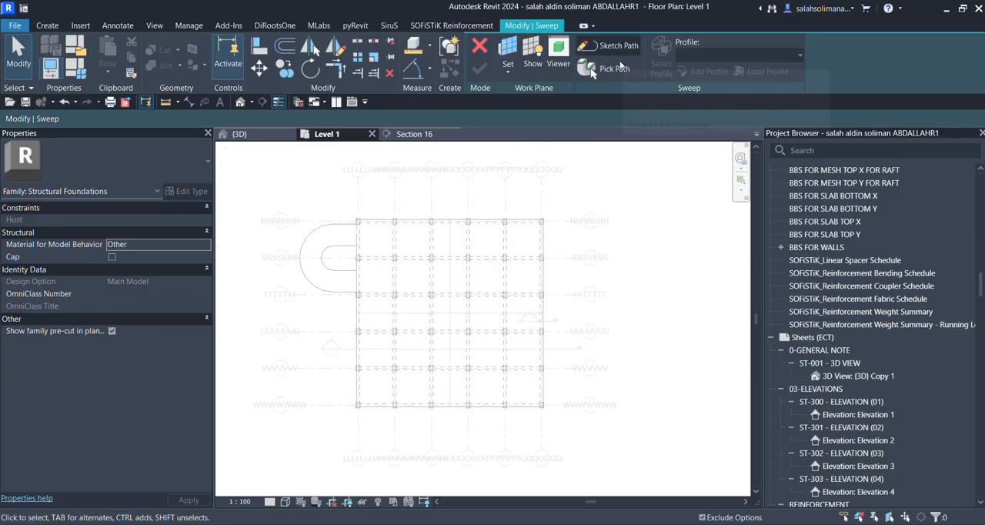
scroll(568, 304, up, 2)
middle_drag(570, 305, 530, 297)
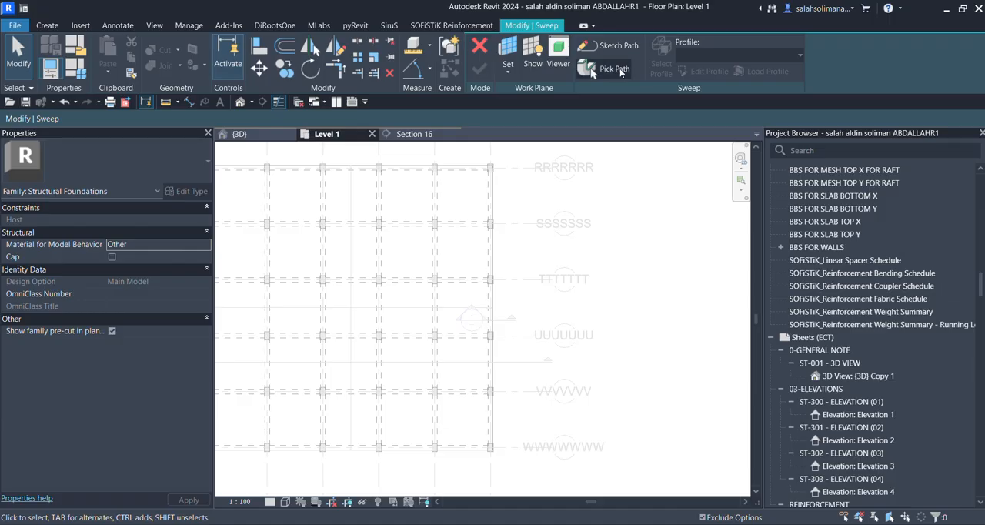
click(614, 70)
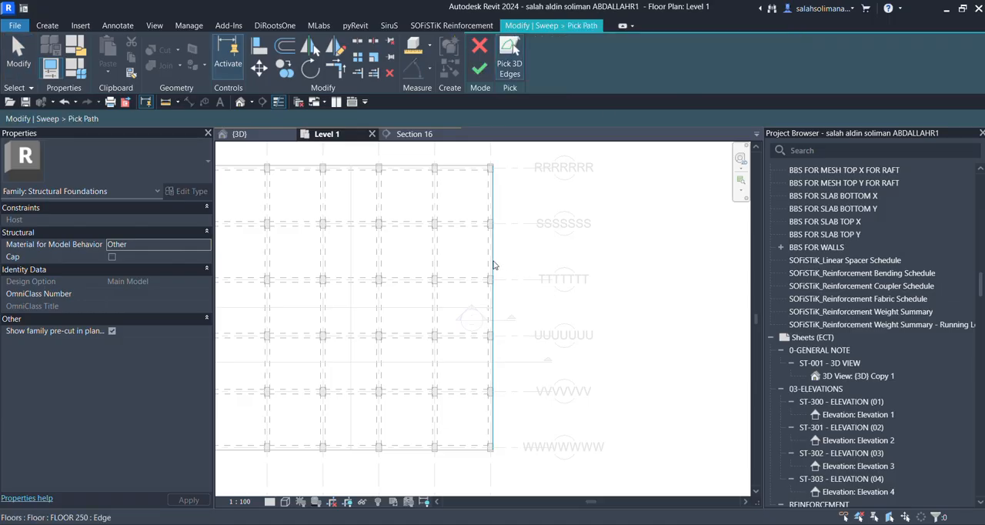
click(493, 264)
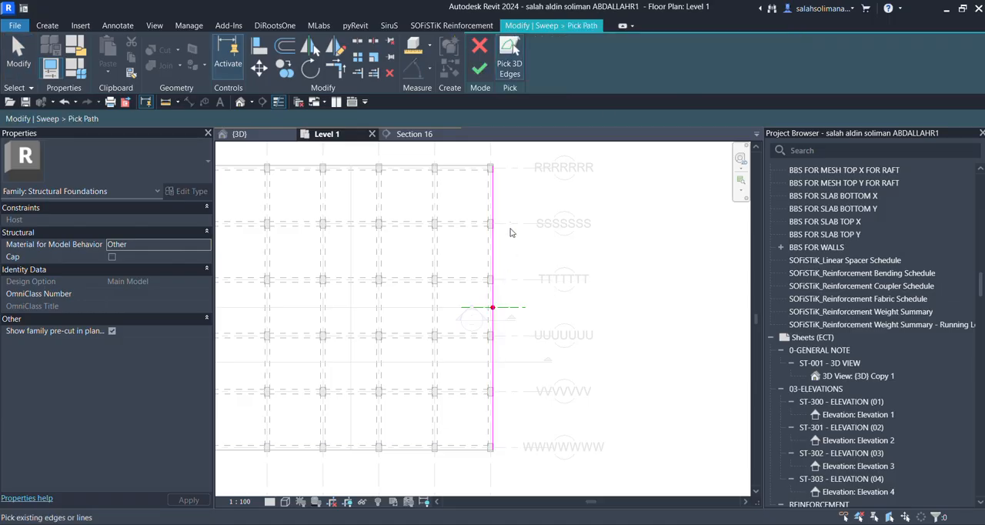
scroll(475, 365, down, 3)
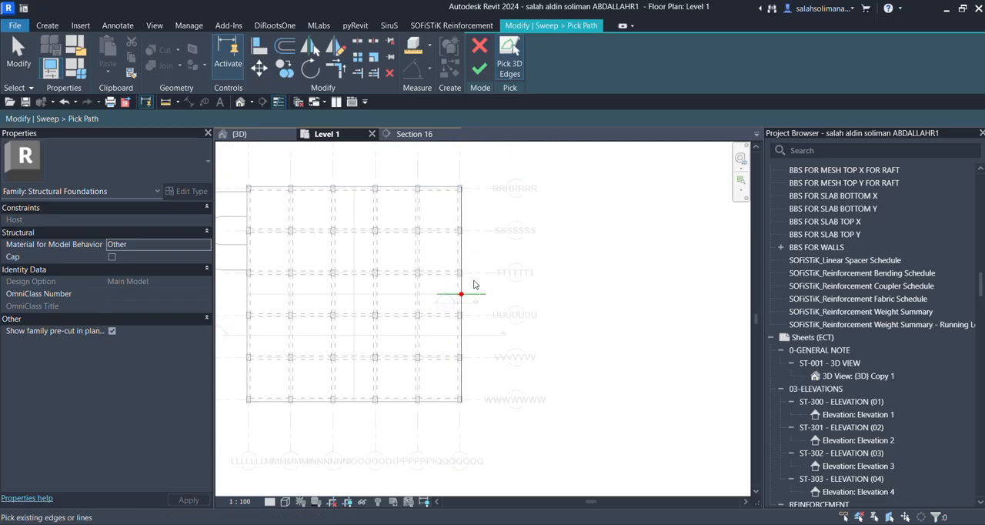
scroll(483, 418, up, 1)
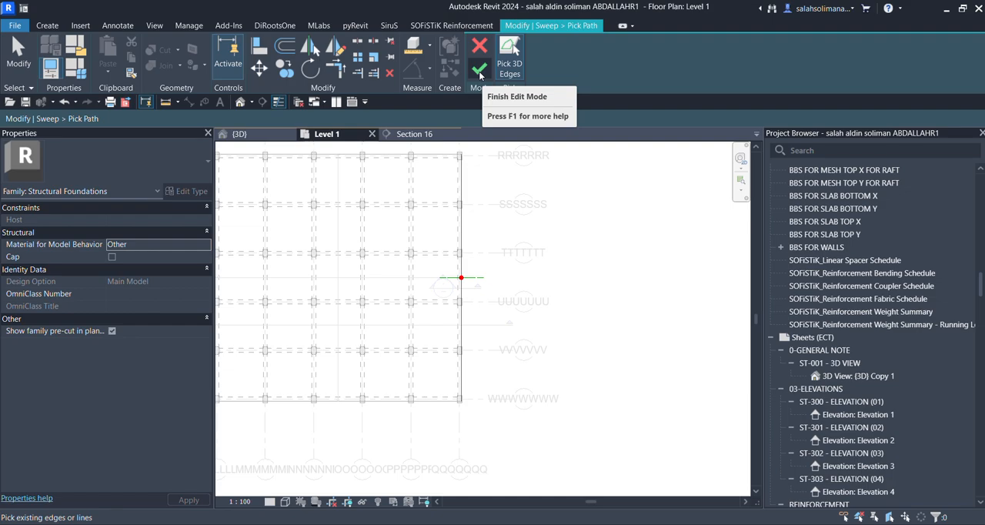
click(478, 71)
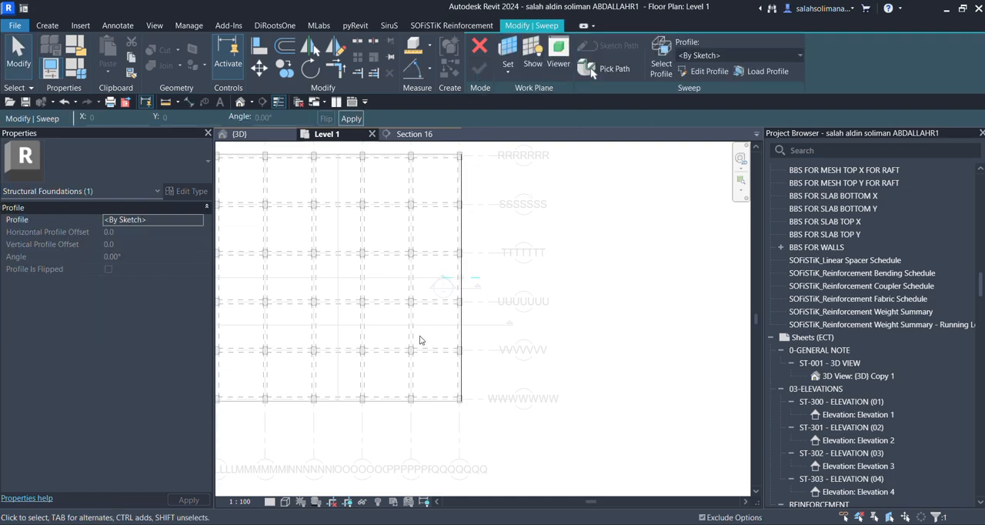
Begin editing the sweep's profile sketch in the Section 16 view.
scroll(477, 367, up, 3)
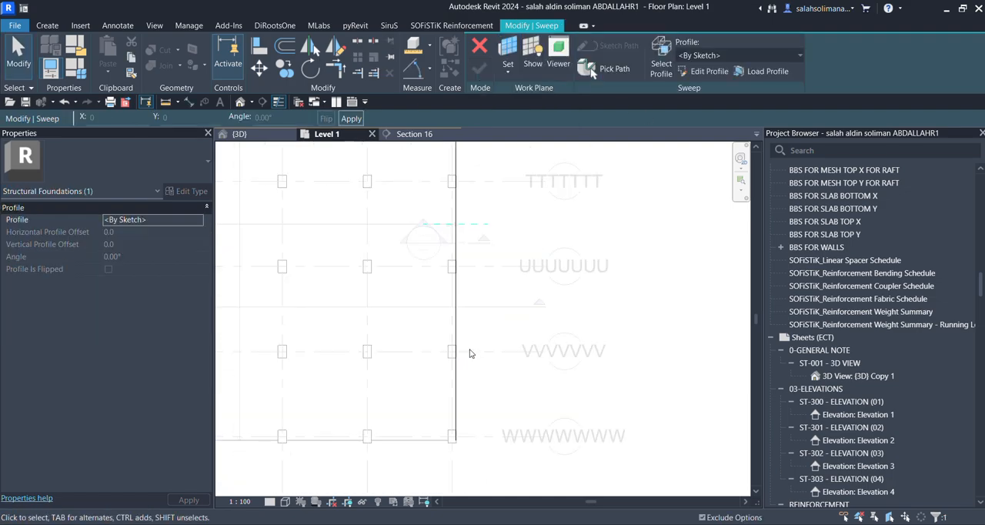
scroll(477, 367, down, 2)
scroll(480, 326, down, 1)
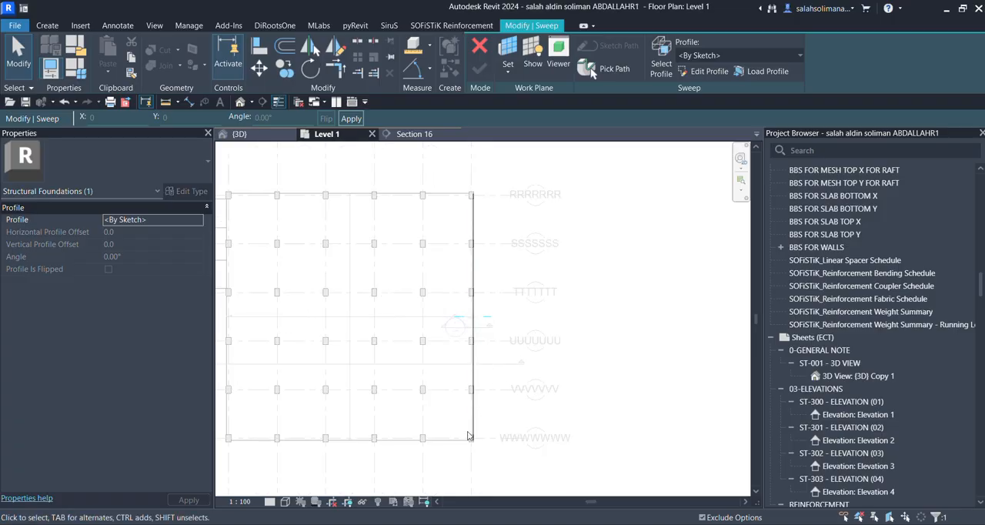
click(473, 445)
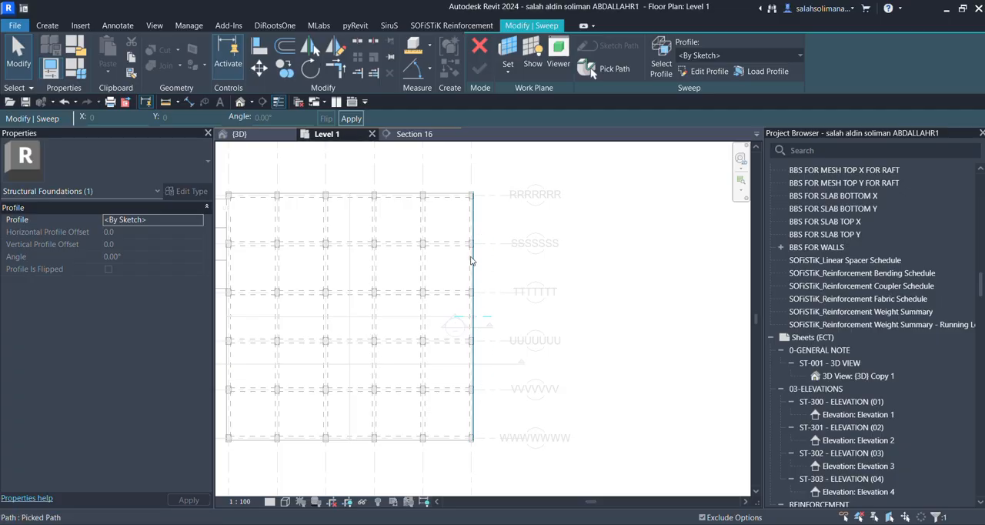
click(704, 71)
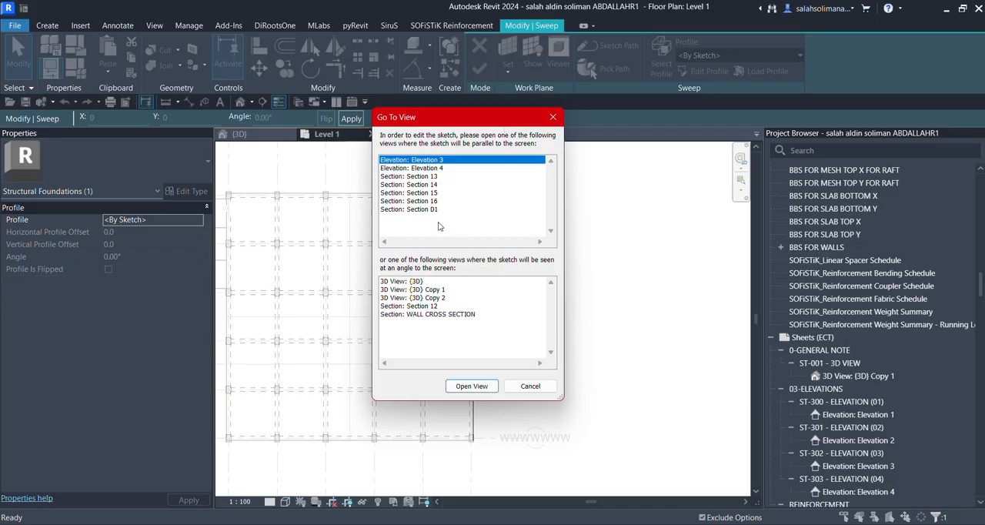
click(441, 201)
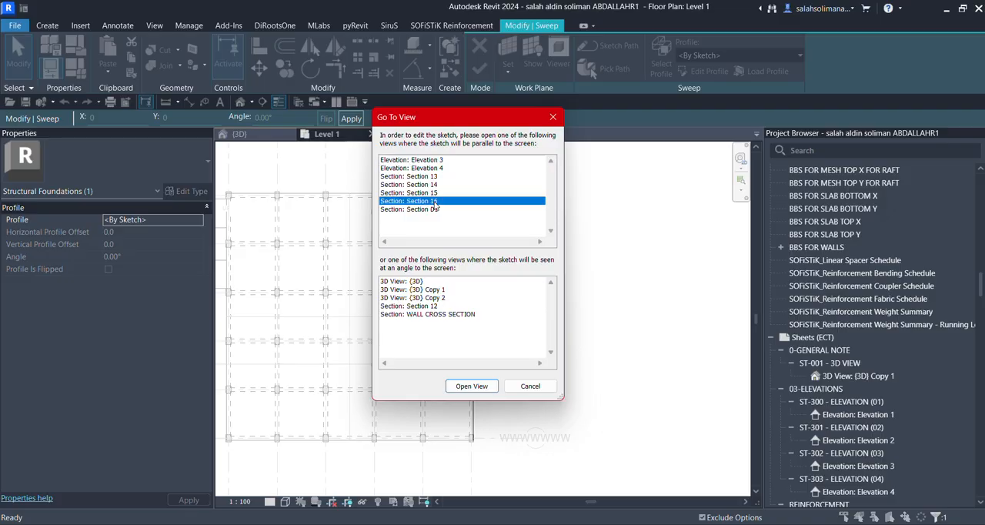
drag(502, 121, 673, 215)
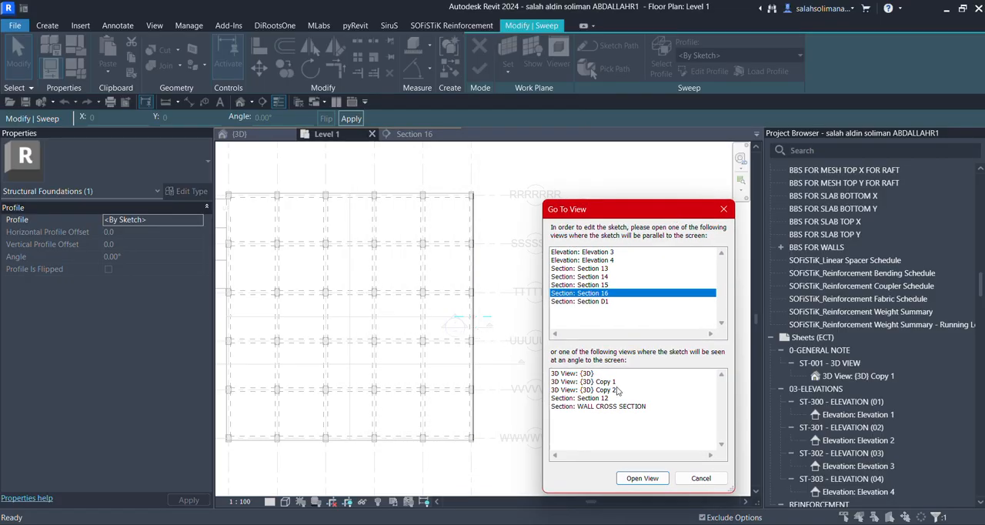
click(658, 478)
Draw a 750 mm vertical profile line from the floor's top corner down to the edge beam's bottom corner.
key(l)
key(i)
scroll(467, 282, down, 2)
middle_drag(469, 329, 431, 340)
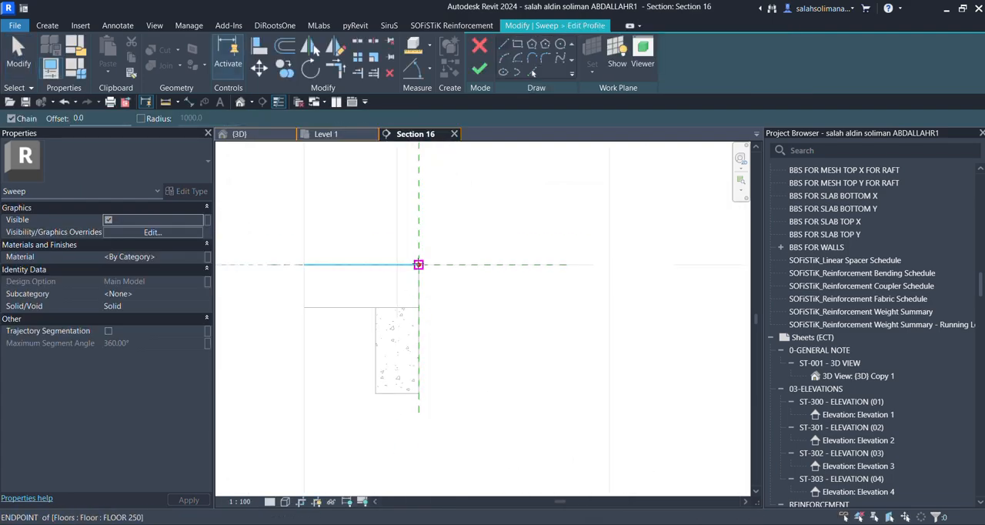
click(418, 264)
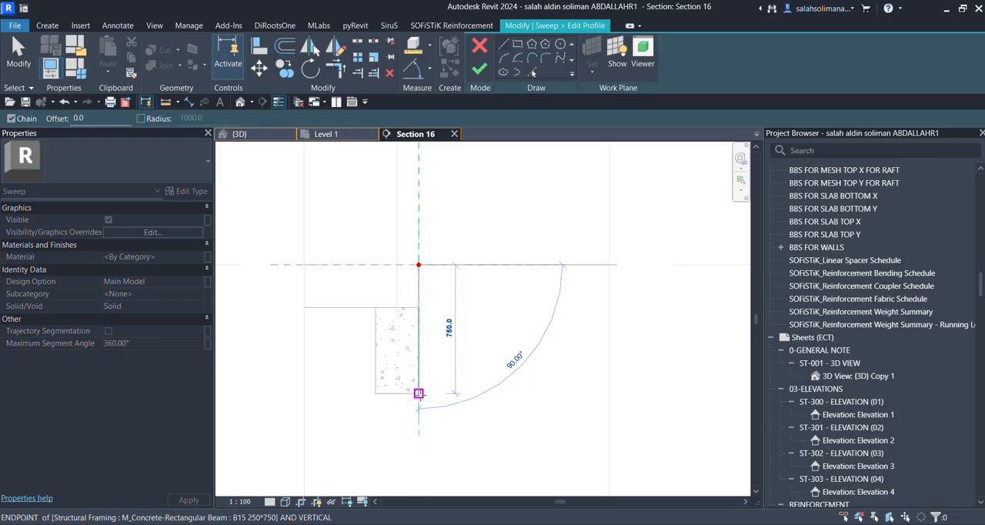
click(418, 393)
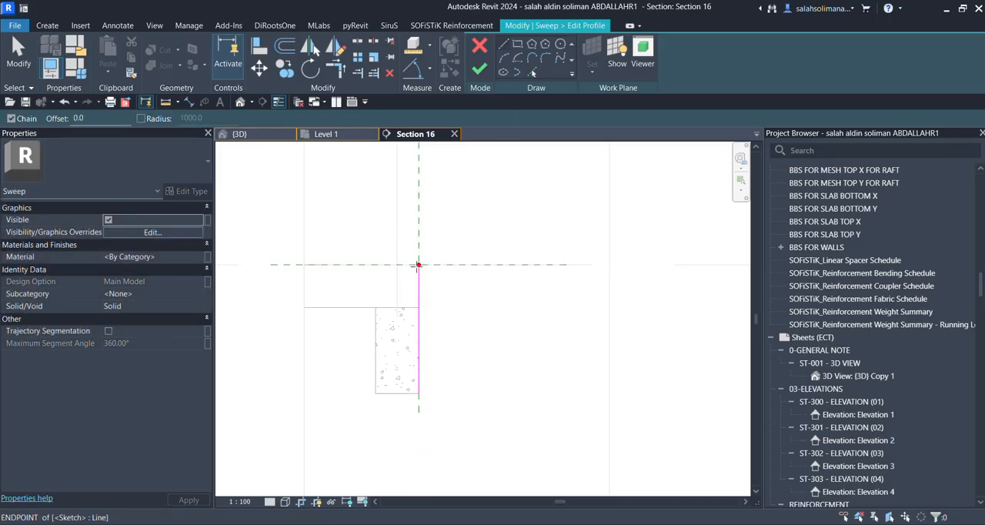
Close the profile outside the beam with a horizontal top, a 45° chamfer about 360 mm long, a vertical side and a bottom about 675 mm wide.
click(418, 265)
click(486, 264)
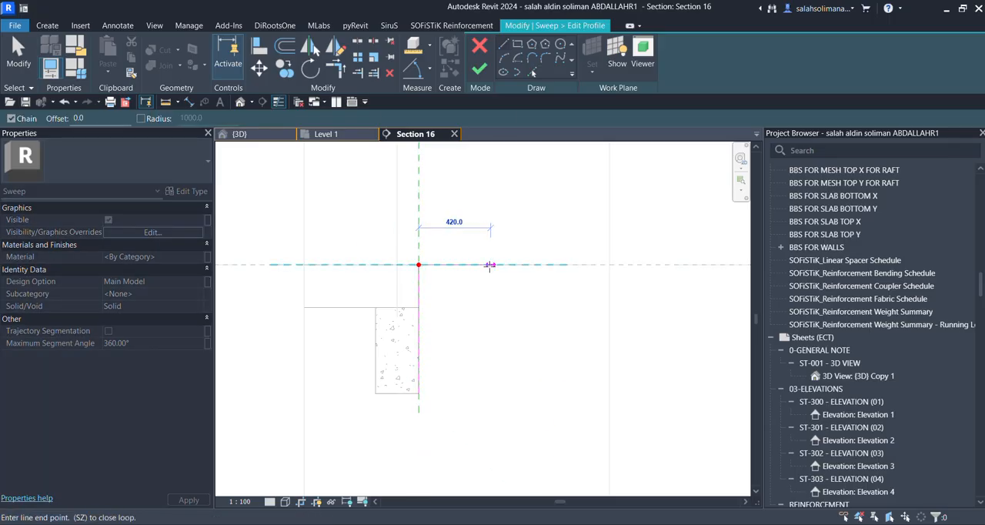
click(534, 308)
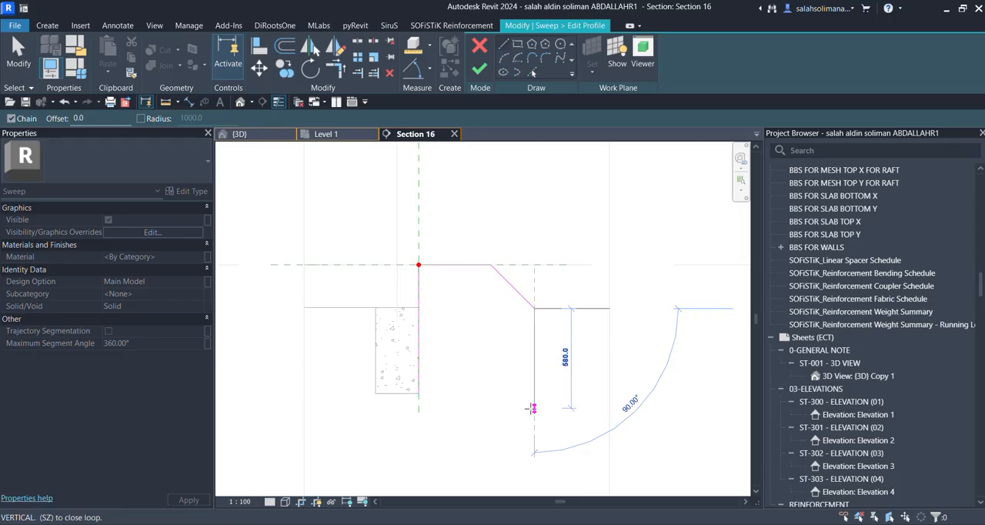
click(534, 393)
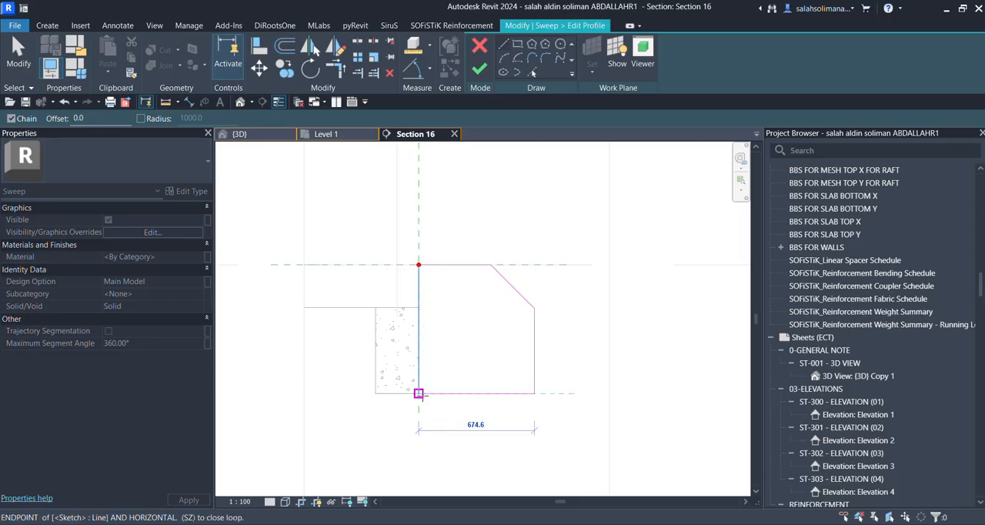
click(419, 393)
key(Escape)
scroll(451, 311, down, 1)
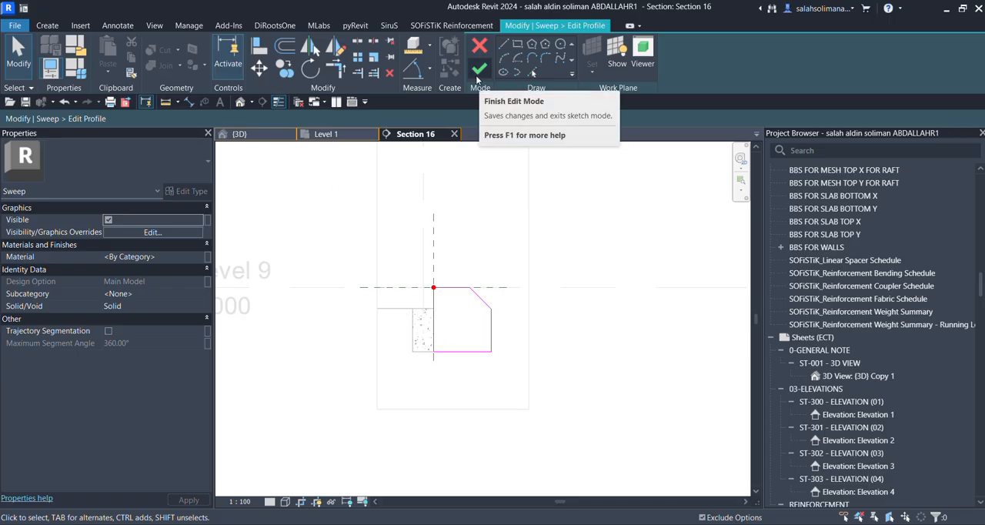
Finish the profile sketch and the sweep, and complete the in-place slab edge model.
click(481, 71)
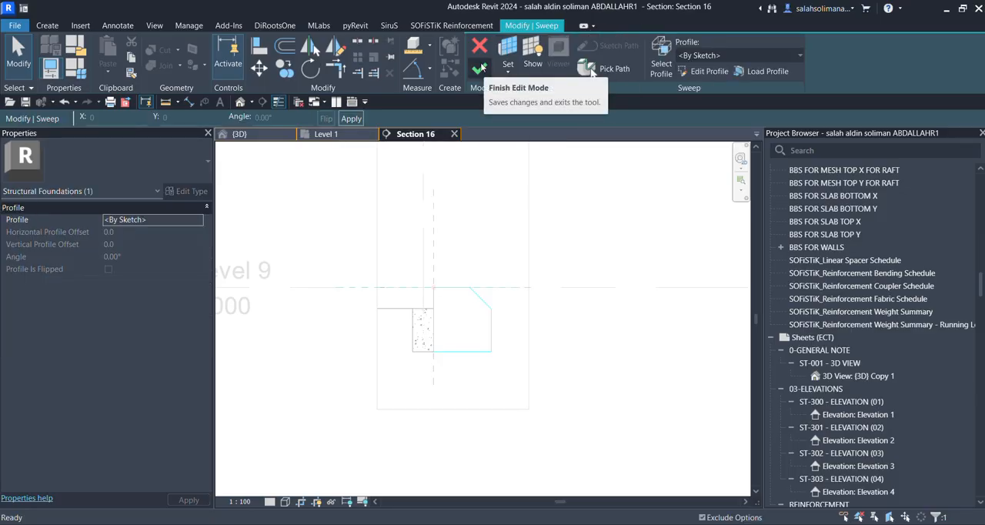
click(481, 71)
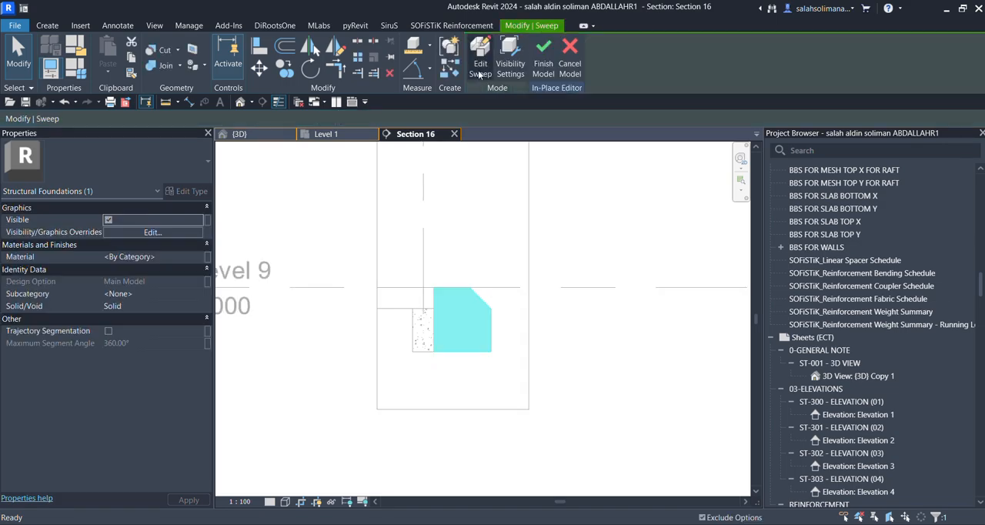
click(544, 62)
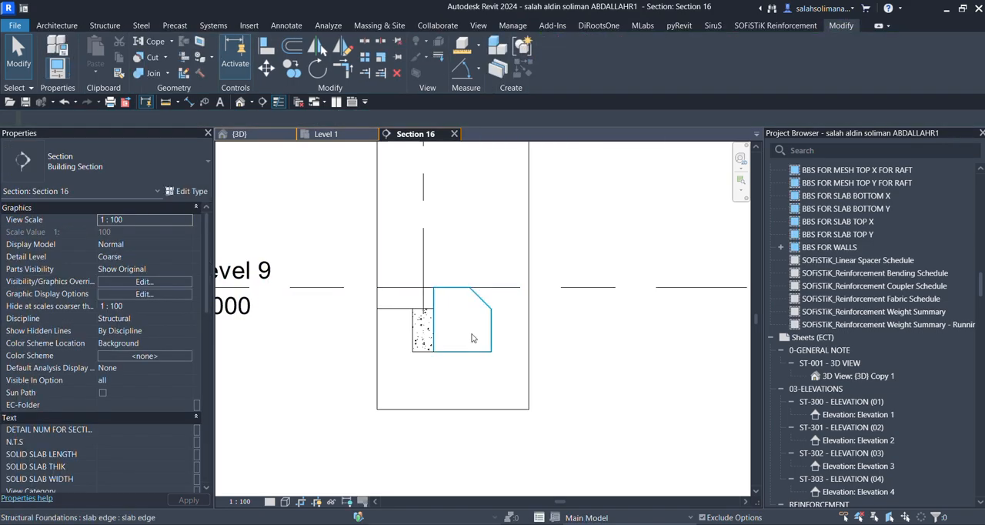
Select the slab edge and examine it in the {3D} view from several angles along the floor's side.
click(473, 338)
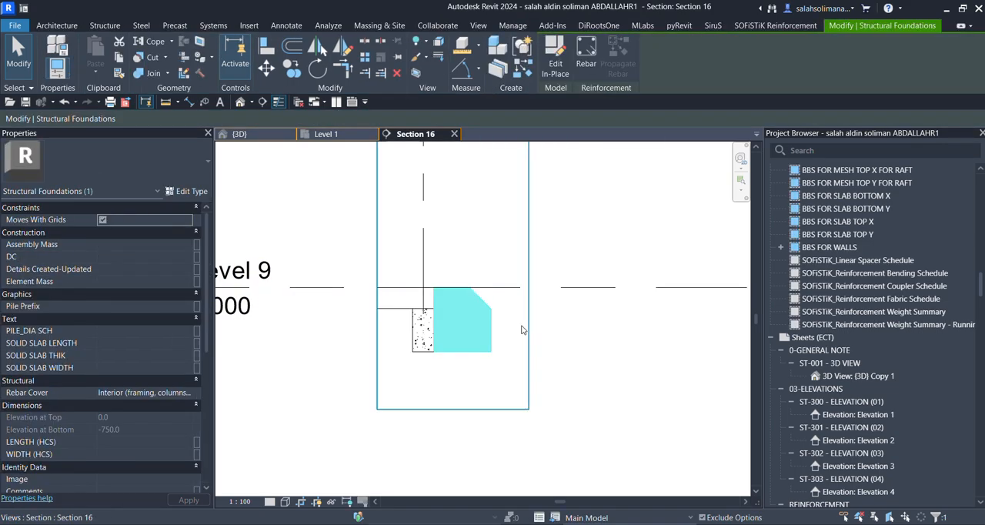
click(263, 137)
scroll(549, 310, down, 2)
shift+middle_drag(615, 339, 582, 367)
scroll(583, 373, down, 3)
click(574, 410)
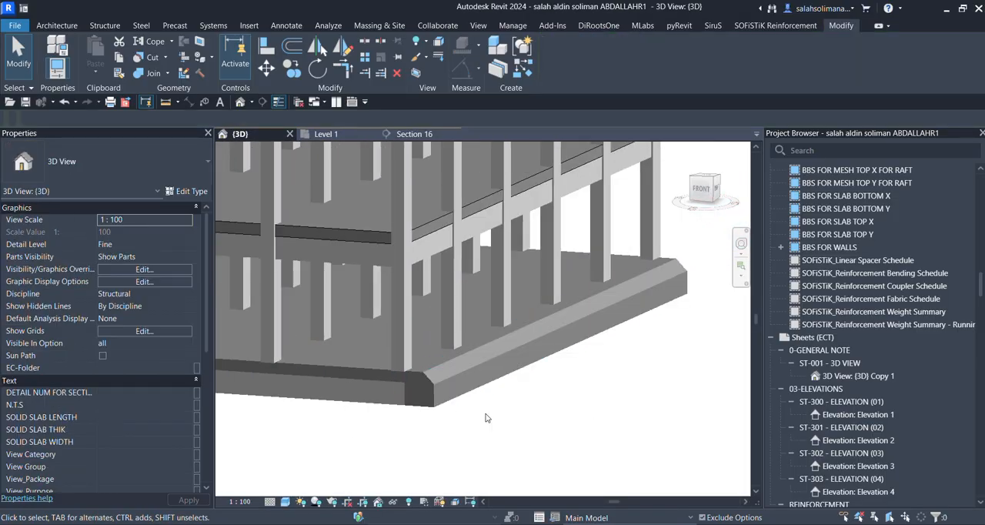
scroll(418, 411, up, 2)
shift+middle_drag(418, 411, 373, 421)
scroll(370, 419, down, 3)
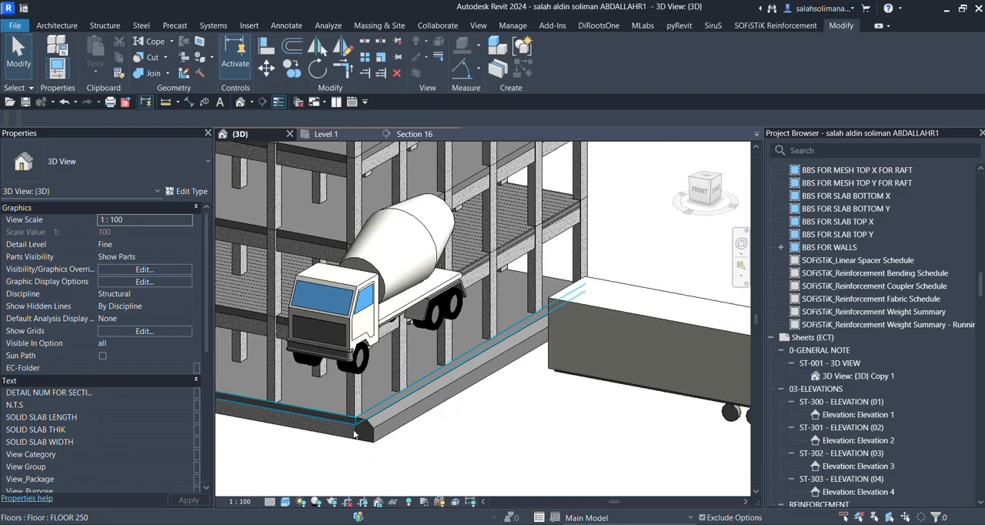
shift+middle_drag(441, 369, 481, 362)
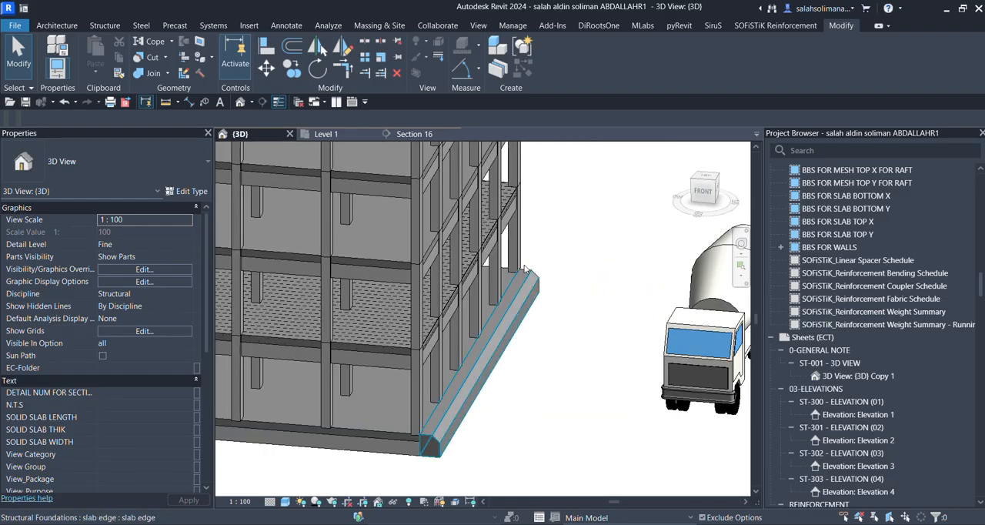
Examine the chamfered slab edge's end profile and its meeting with the front beam at the floor corner in 3D.
scroll(453, 431, up, 2)
shift+middle_drag(448, 449, 460, 396)
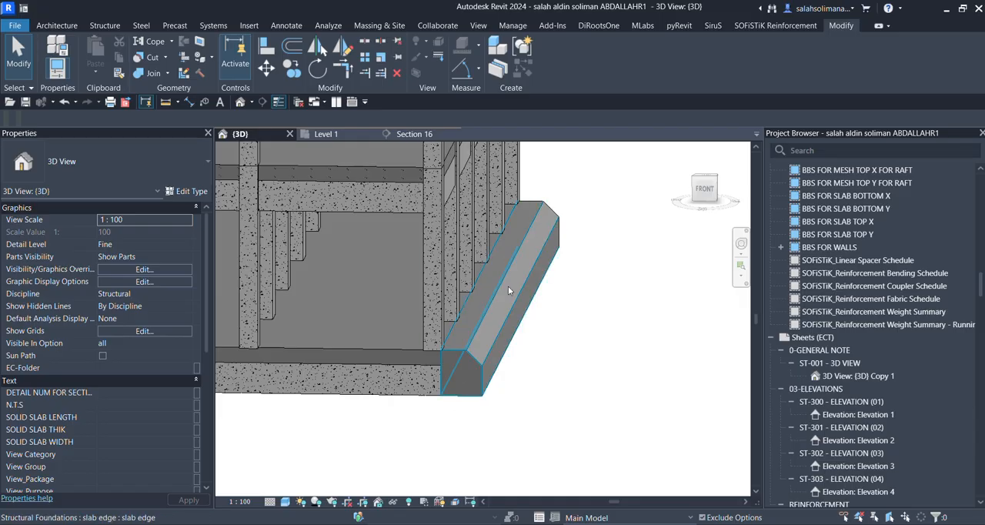
mouse_move(465, 385)
shift+middle_down()
mouse_move(483, 402)
mouse_move(459, 401)
shift+middle_up()
scroll(459, 401, down, 3)
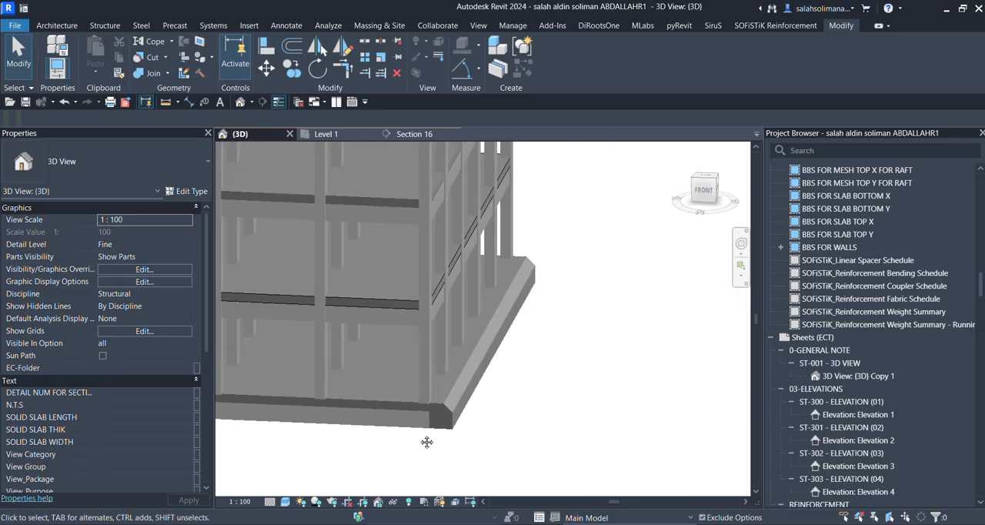
shift+middle_drag(426, 442, 420, 432)
scroll(421, 433, down, 3)
middle_drag(264, 432, 473, 444)
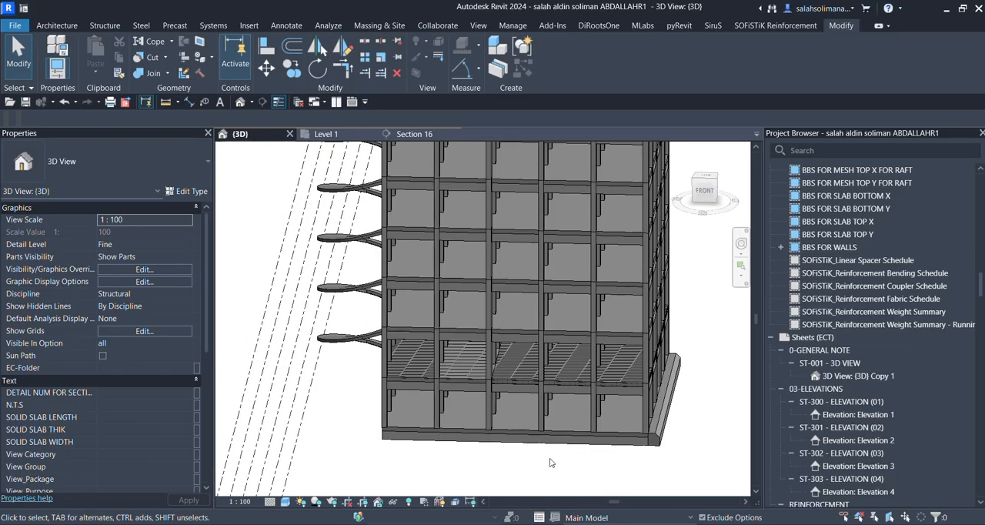
scroll(625, 465, up, 5)
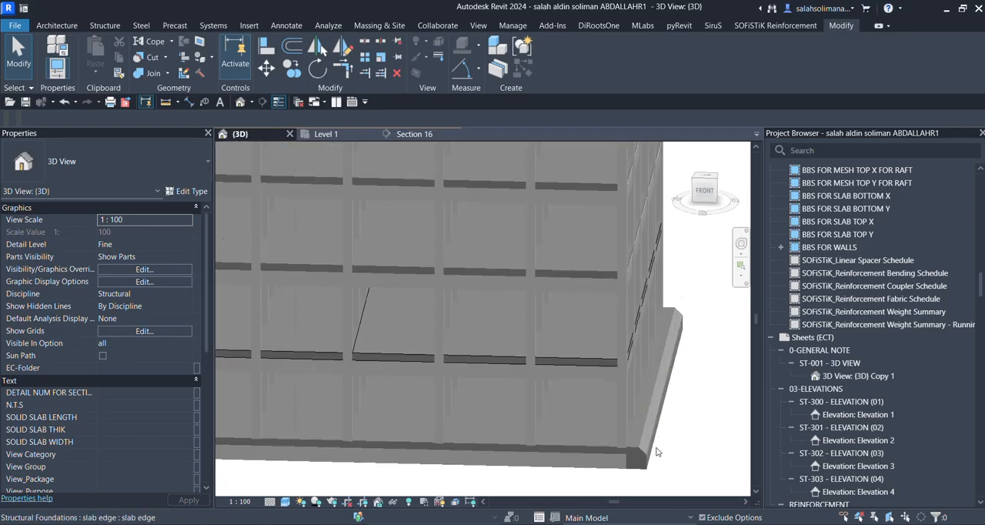
scroll(624, 466, up, 3)
shift+middle_drag(625, 465, 563, 435)
scroll(563, 436, down, 3)
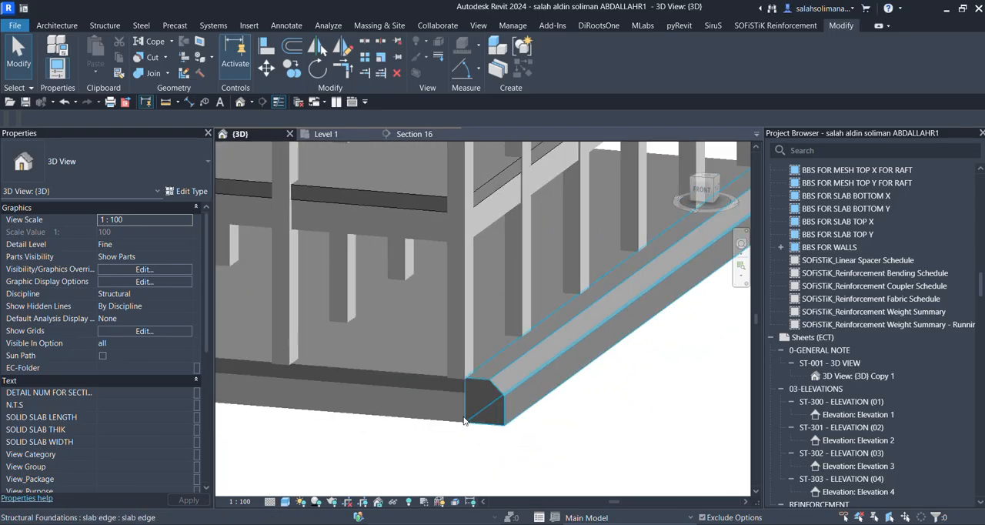
shift+middle_drag(467, 422, 490, 408)
scroll(490, 408, up, 3)
scroll(489, 404, down, 6)
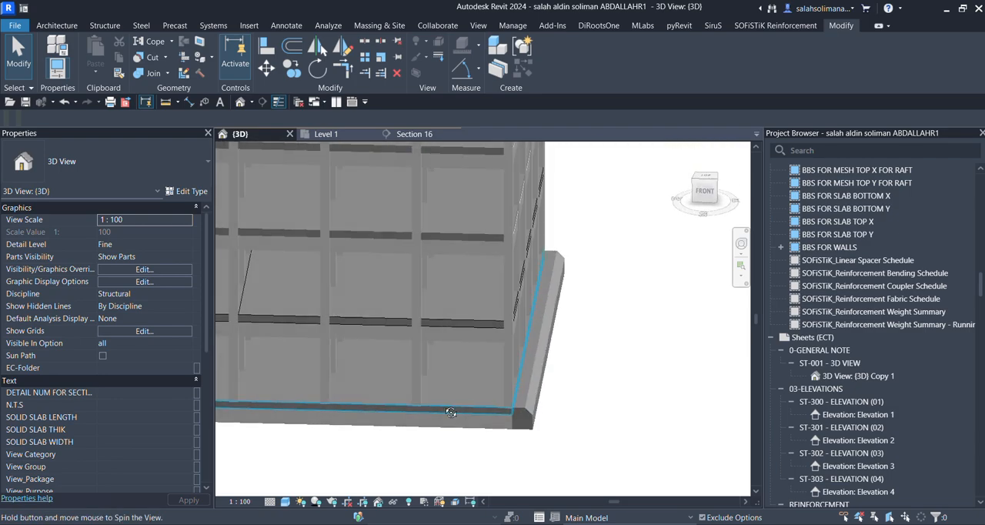
Select the Level 1 floor of type FLOOR 250 and open its boundary for editing in the Level 1 plan.
click(373, 383)
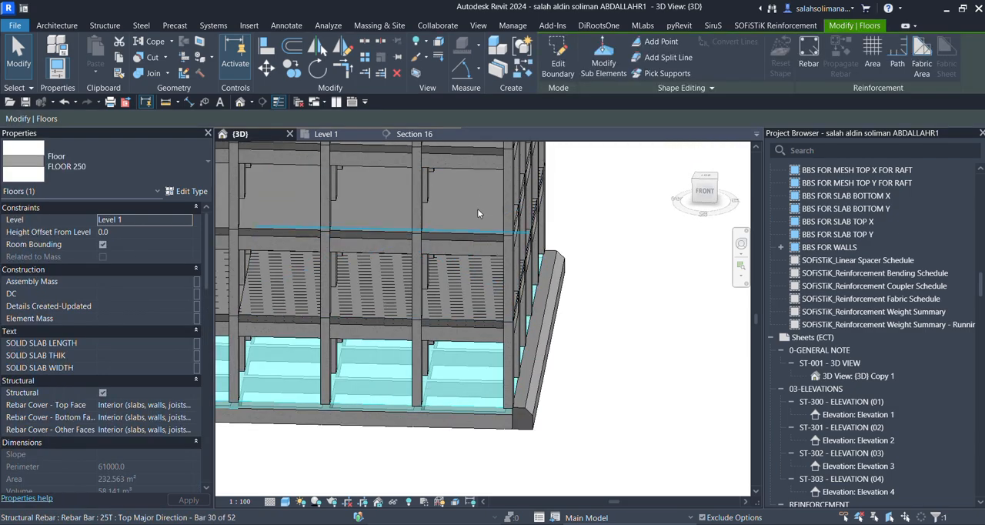
click(326, 134)
scroll(415, 266, down, 2)
middle_drag(414, 266, 478, 258)
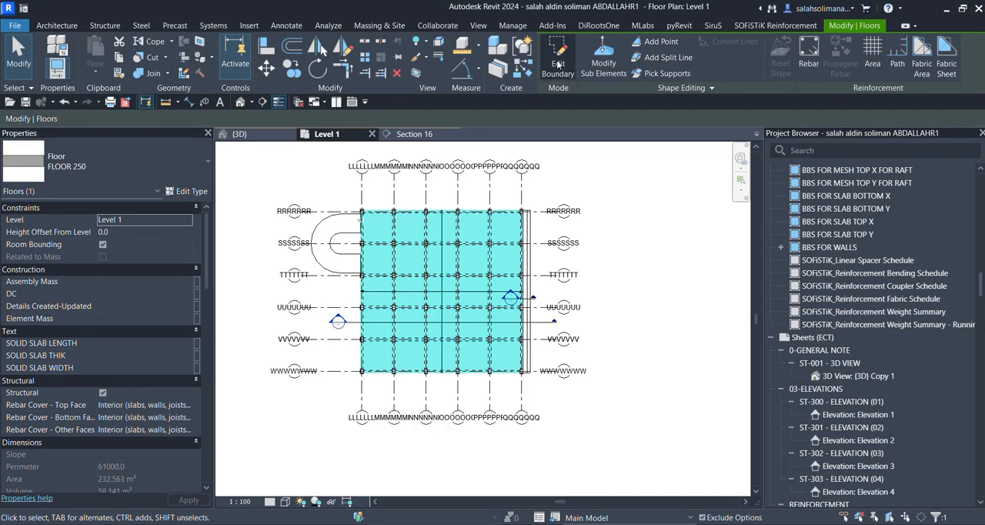
click(556, 61)
scroll(439, 294, up, 3)
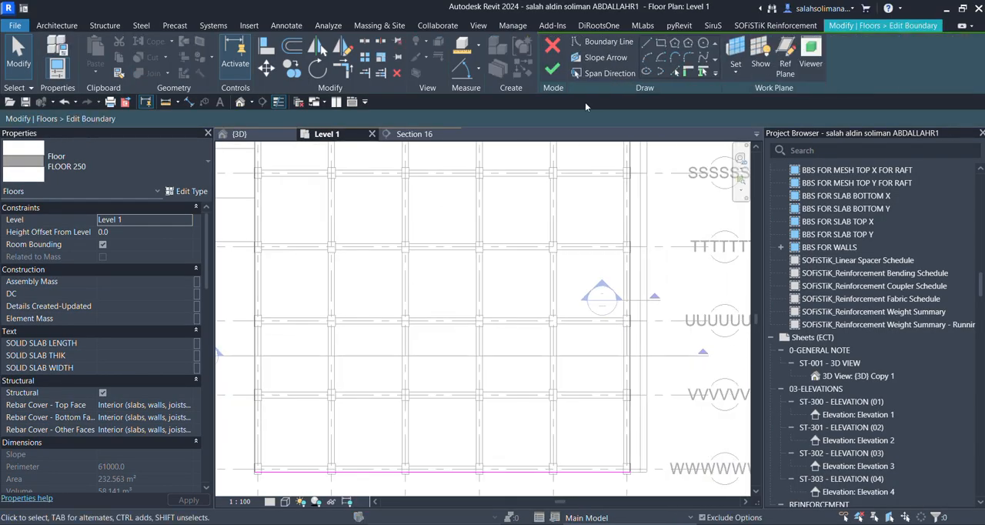
Sketch a rectangular opening about 4000 mm wide near the middle of the floor, around the grid T to U bay.
click(661, 44)
scroll(392, 239, down, 2)
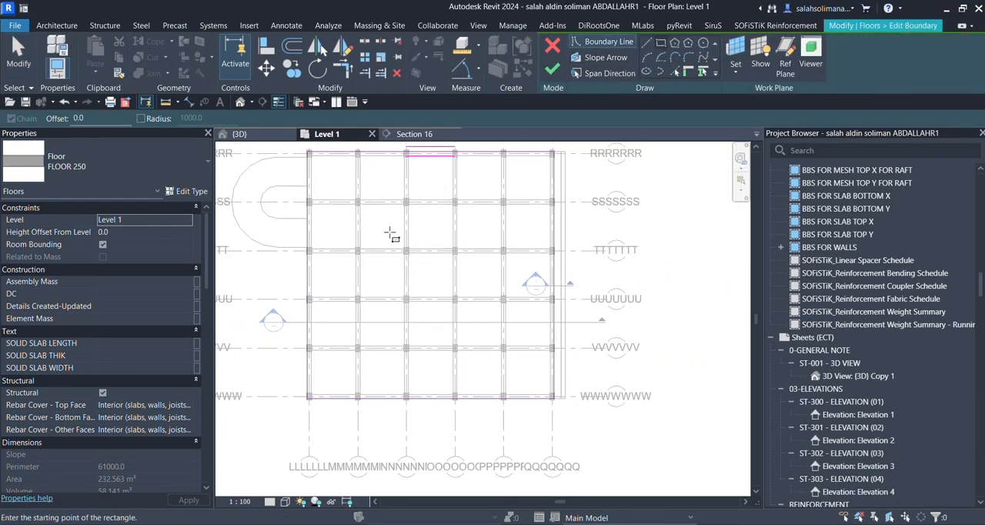
click(394, 244)
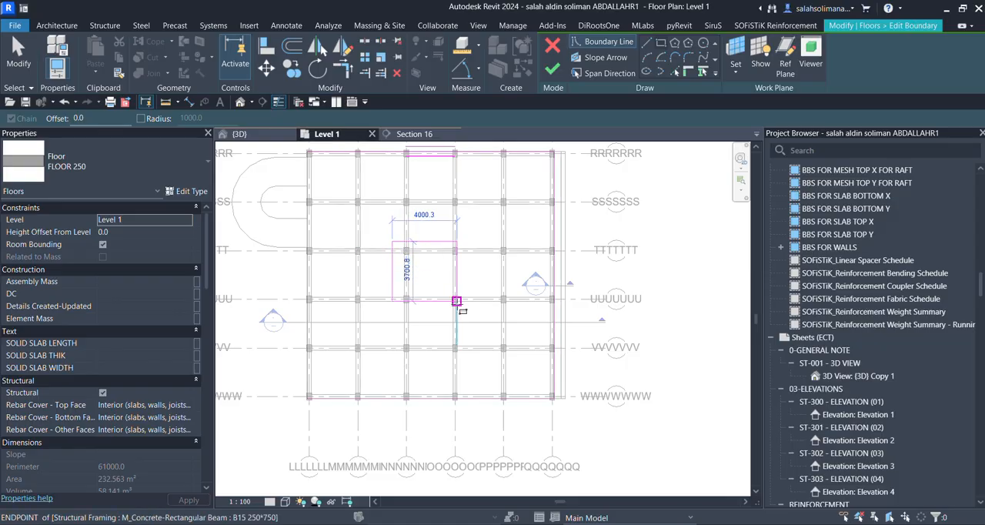
click(457, 311)
key(Escape)
key(Escape)
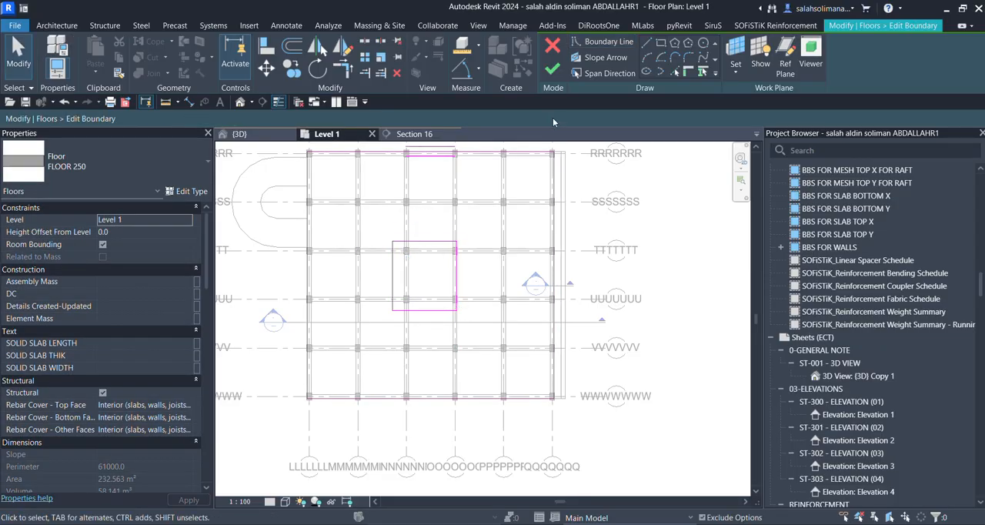
Finish the floor boundary edit and deselect the floor with its new central opening.
click(553, 69)
scroll(422, 299, up, 2)
scroll(422, 300, down, 2)
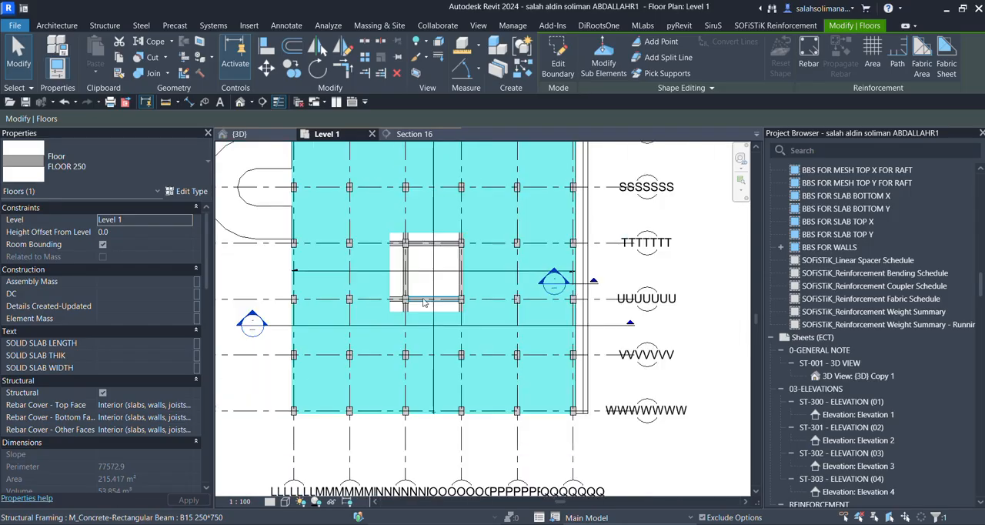
scroll(426, 332, up, 2)
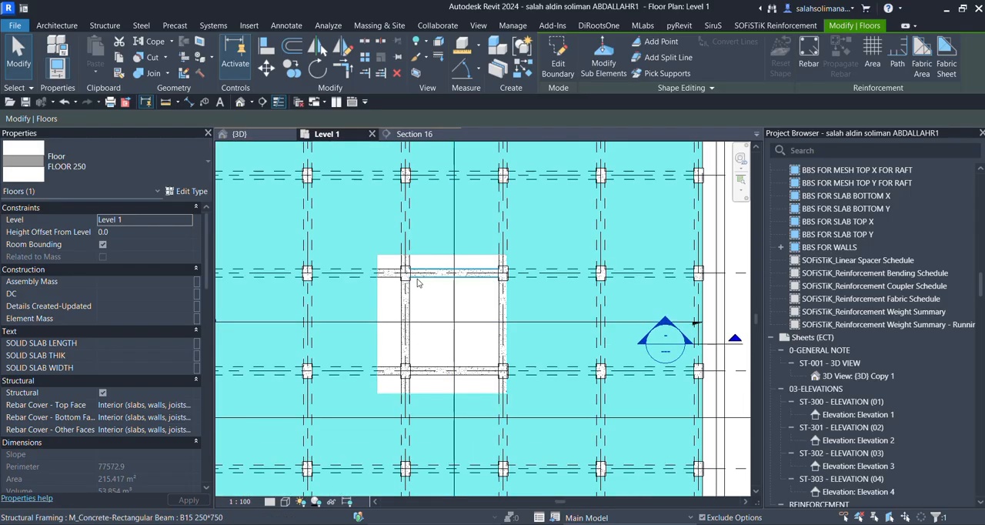
click(473, 309)
scroll(473, 309, down, 1)
scroll(473, 309, down, 2)
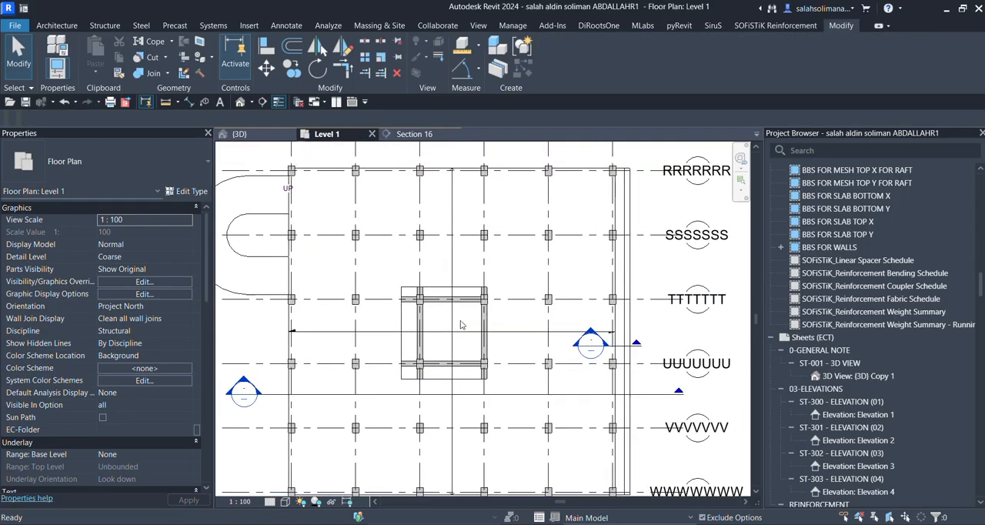
Select the Level 1 floor in the {3D} view and isolate it with a selection box.
click(263, 140)
scroll(382, 347, down, 3)
shift+middle_drag(383, 347, 371, 368)
scroll(323, 325, up, 3)
scroll(323, 325, up, 3)
scroll(372, 367, down, 3)
click(372, 374)
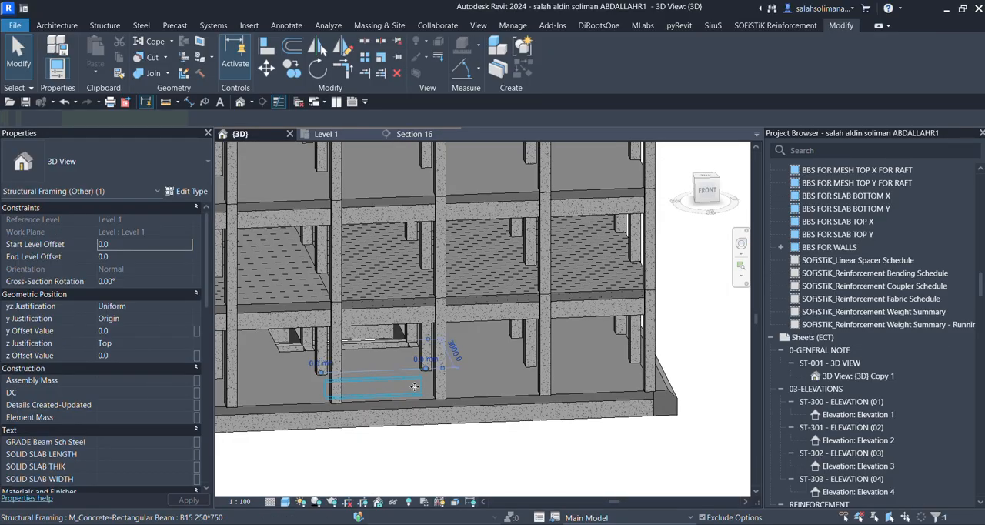
click(486, 385)
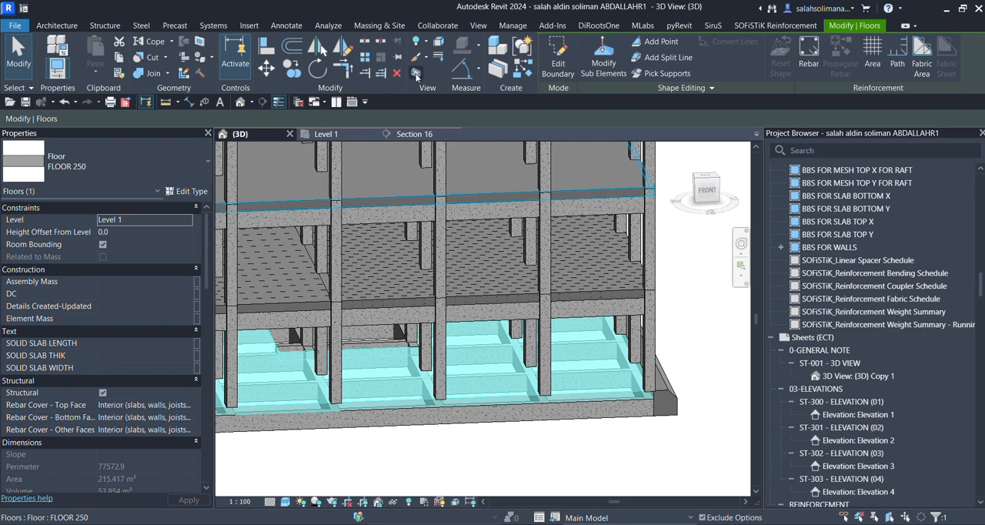
click(415, 74)
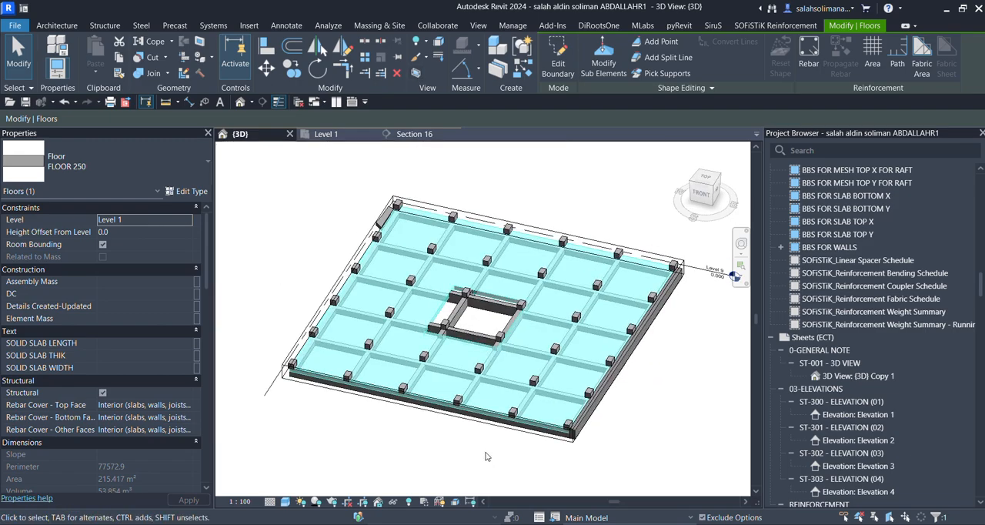
click(485, 460)
Delete the beams and the column at the rear of the floor opening, including the inner beam crossing it.
scroll(457, 307, up, 4)
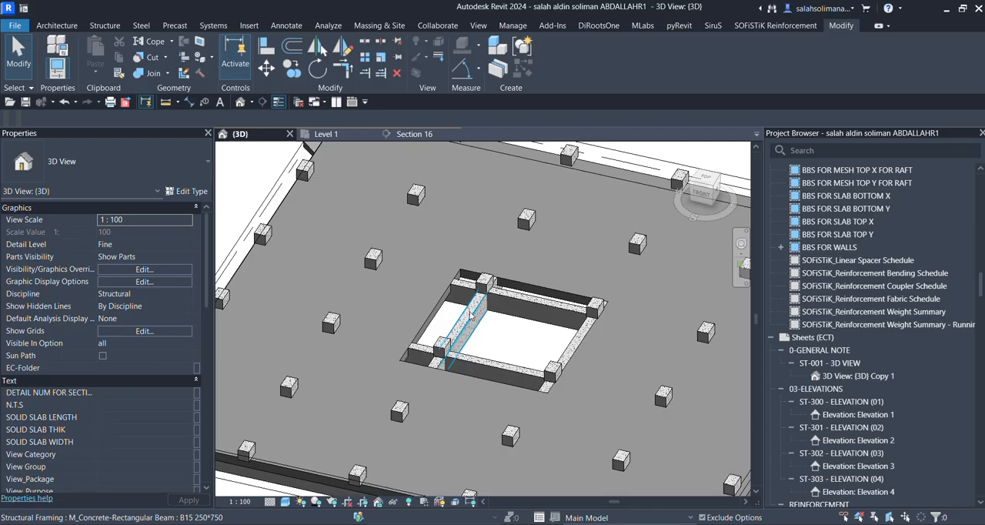
scroll(473, 312, up, 3)
scroll(504, 334, down, 3)
click(548, 325)
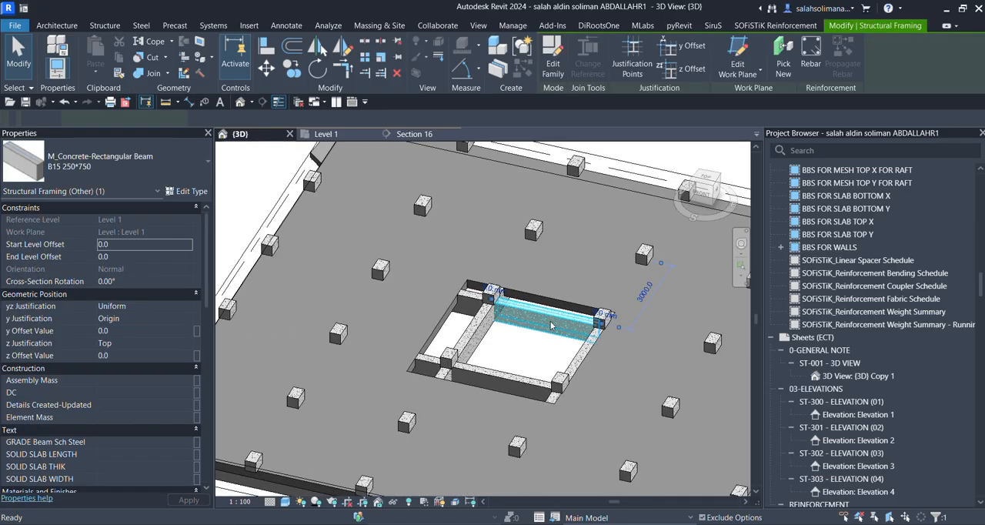
key(Delete)
scroll(493, 309, up, 3)
click(508, 309)
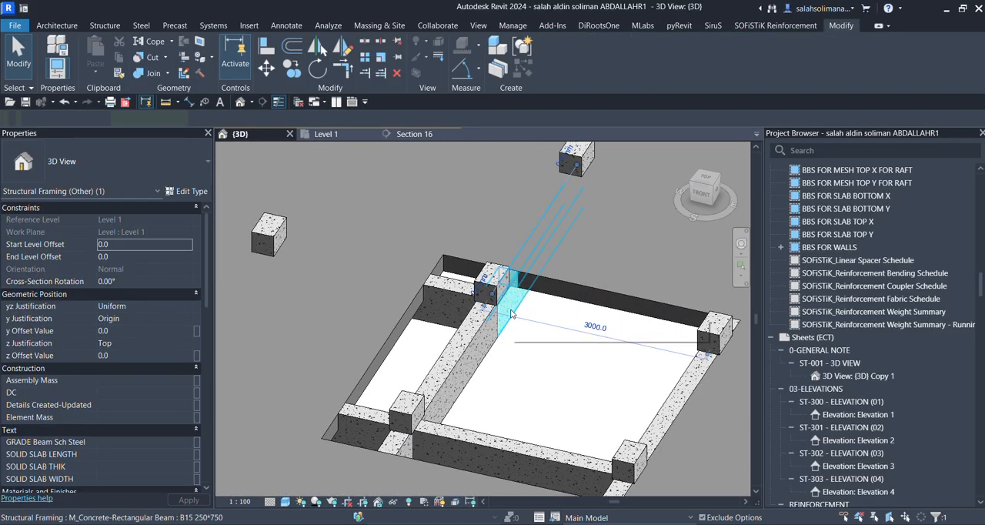
key(Delete)
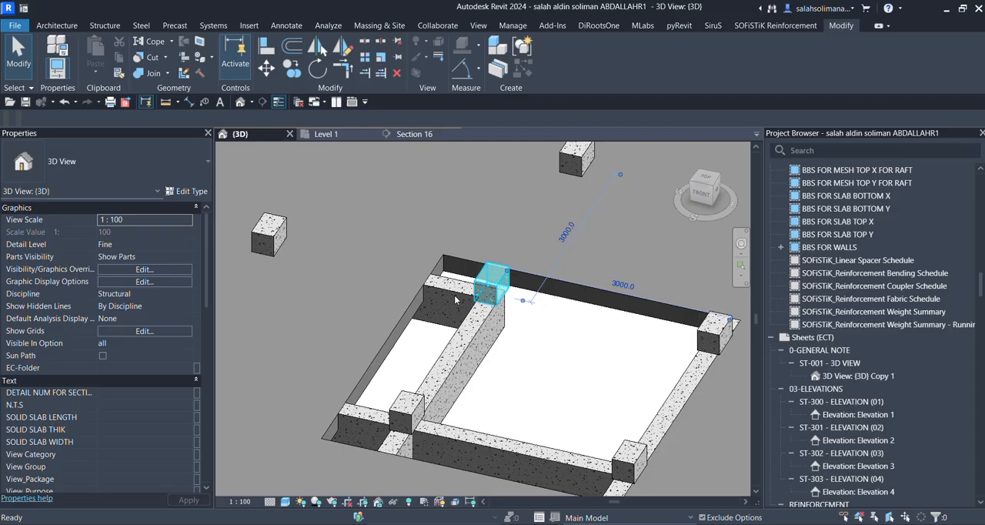
click(455, 300)
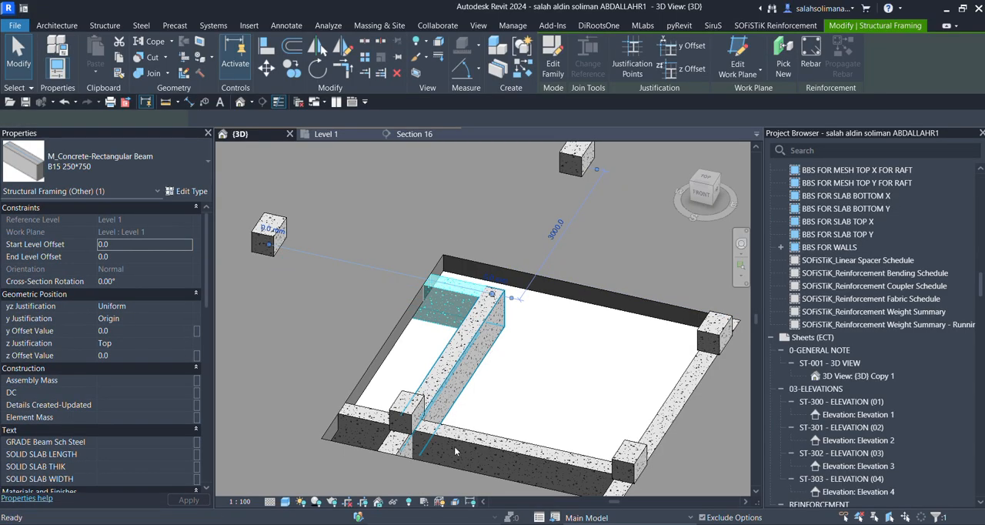
key(Delete)
Select the front and side beams together with the three remaining columns at the opening and delete them.
click(511, 441)
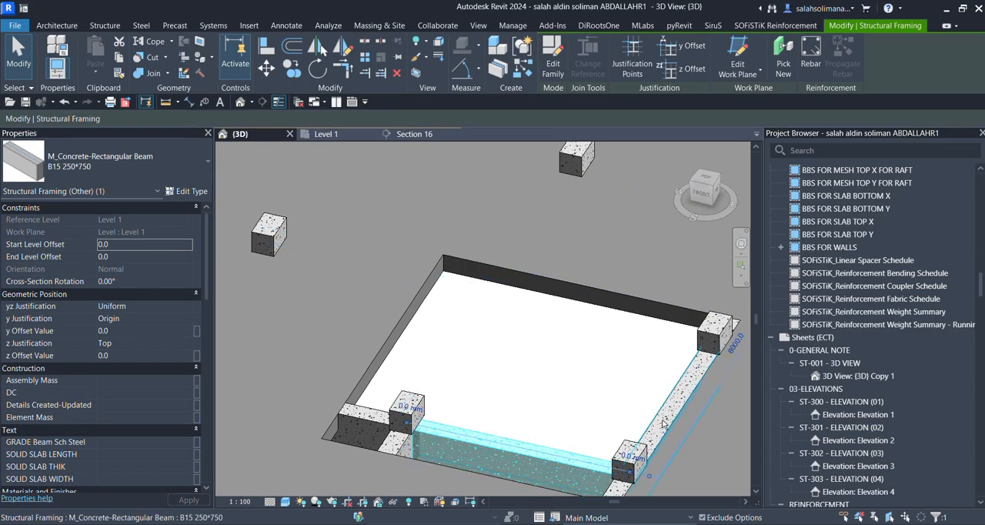
ctrl+click(663, 424)
ctrl+click(630, 455)
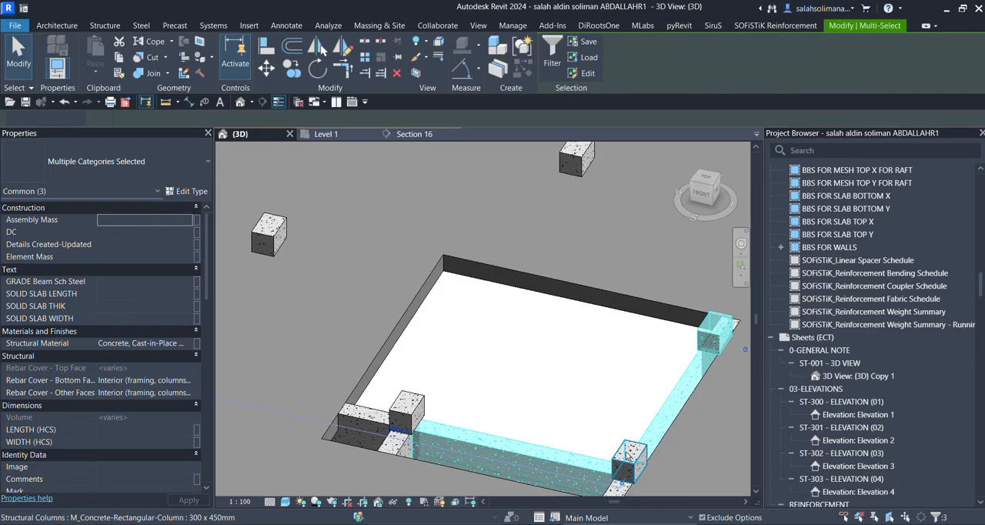
ctrl+click(422, 414)
ctrl+click(416, 410)
ctrl+click(367, 418)
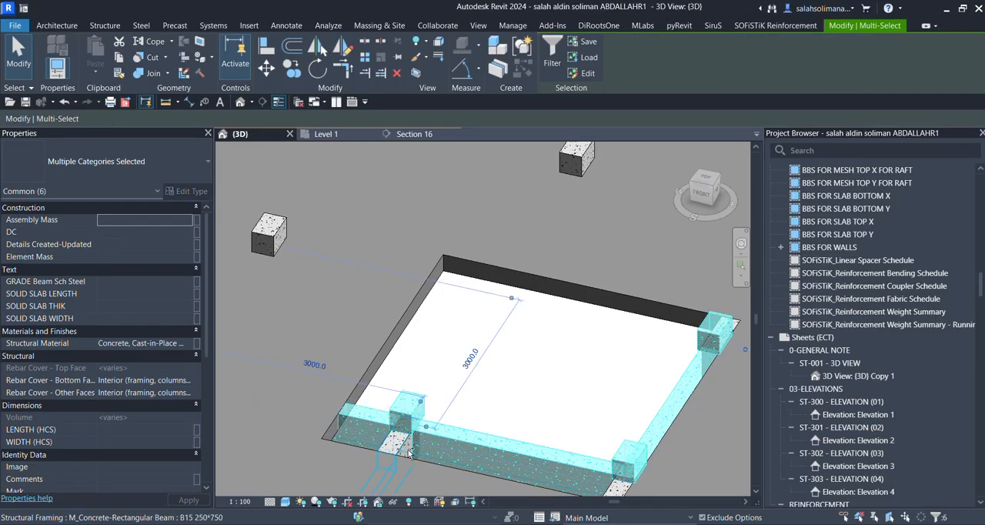
ctrl+click(405, 447)
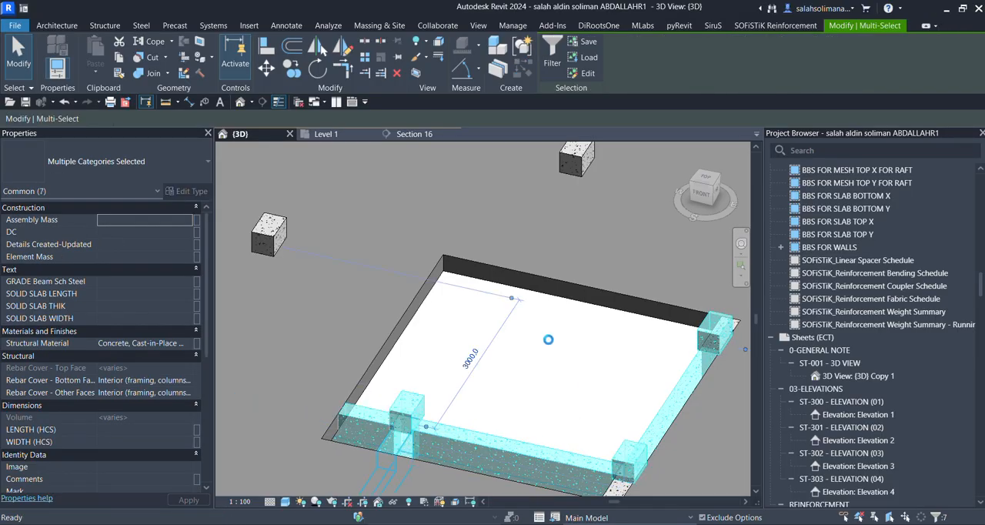
key(Delete)
Delete the leftover B15 250*750 beam ends projecting into the opening's two side corners.
scroll(552, 347, down, 2)
click(567, 373)
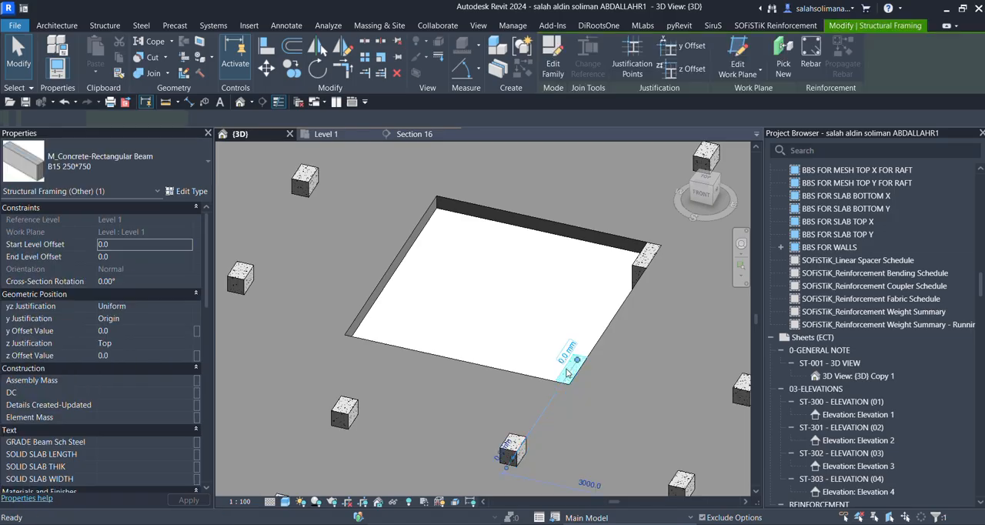
key(Delete)
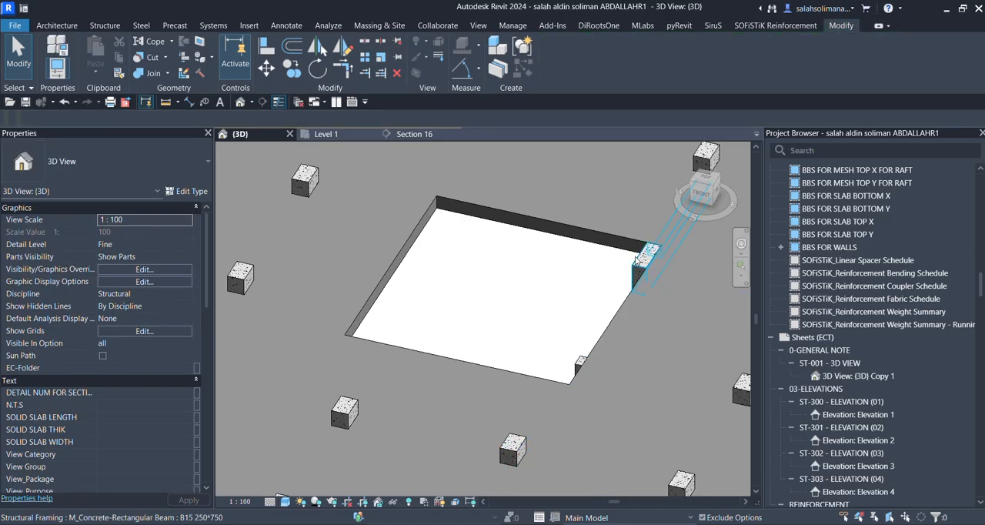
click(636, 270)
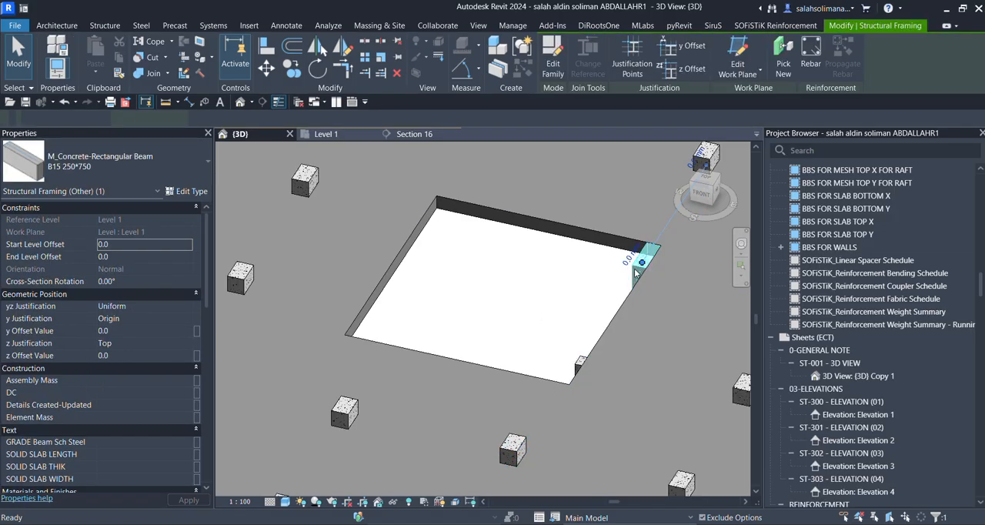
key(Delete)
click(579, 361)
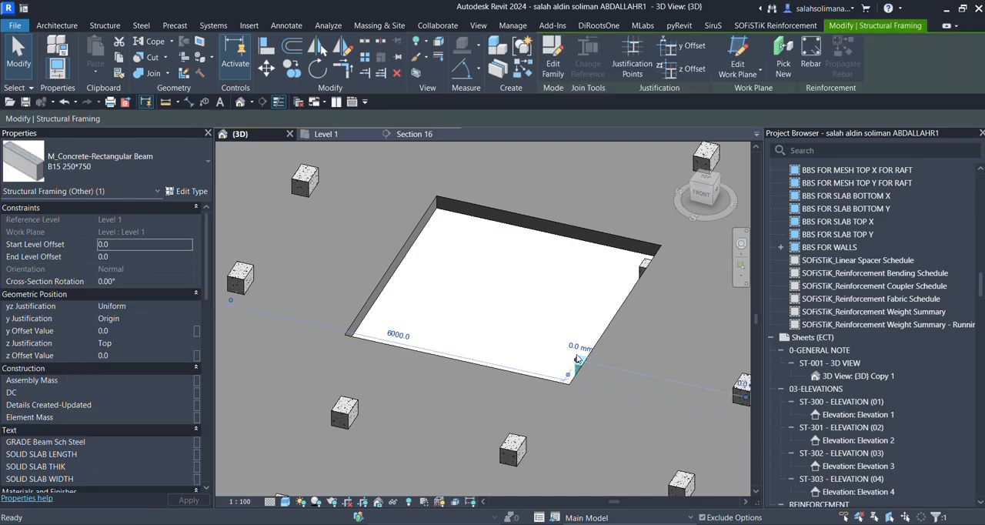
key(Delete)
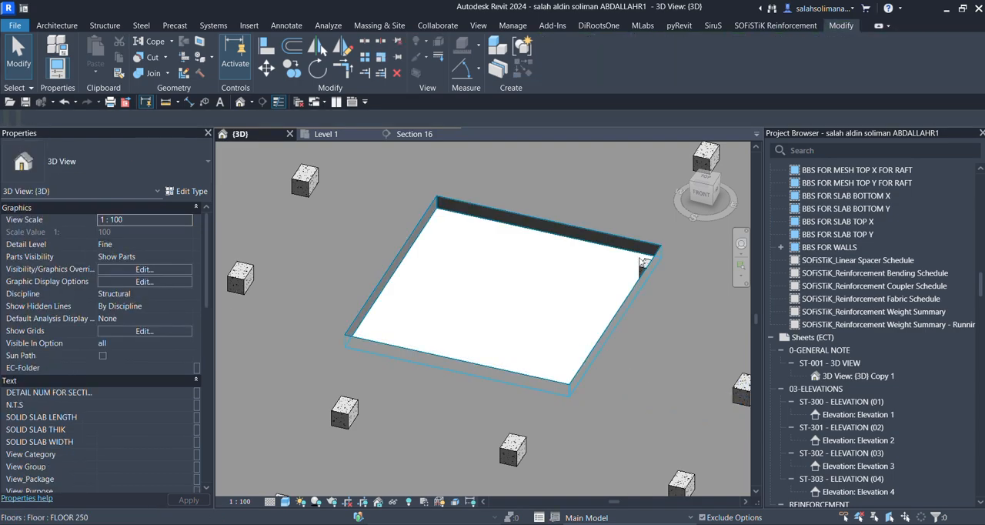
click(639, 270)
key(Delete)
Check the cleared floor opening in 3D and return to the Level 1 plan around it.
scroll(639, 270, down, 2)
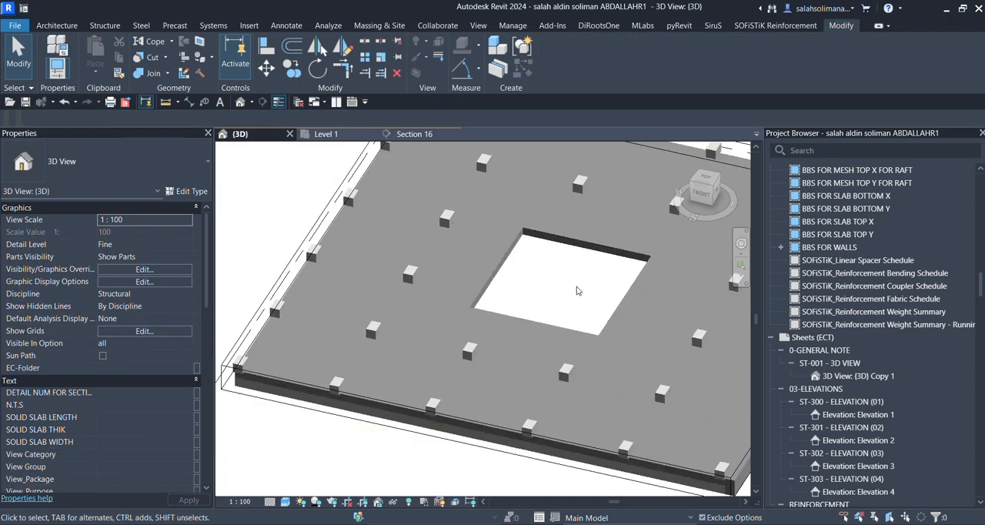
scroll(579, 291, down, 3)
scroll(517, 291, up, 5)
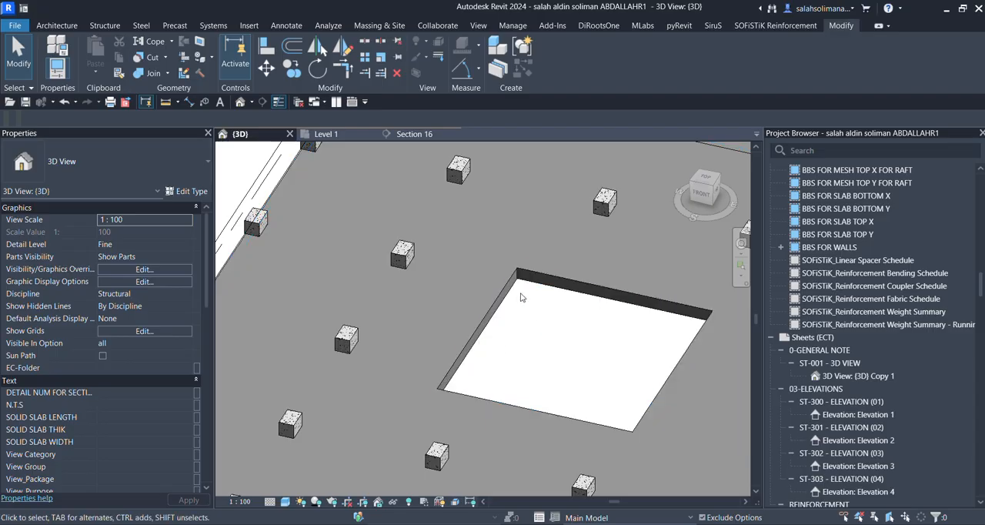
click(326, 134)
scroll(428, 321, up, 2)
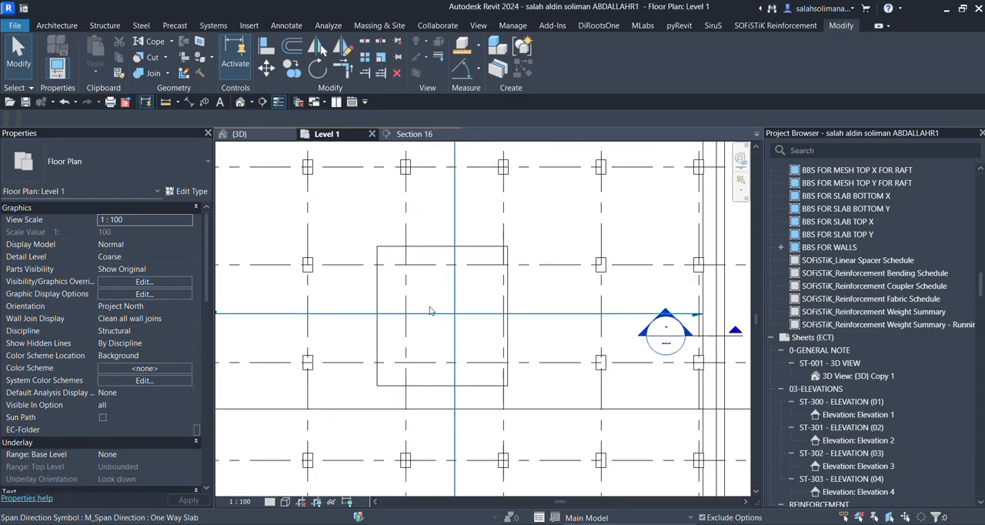
click(105, 25)
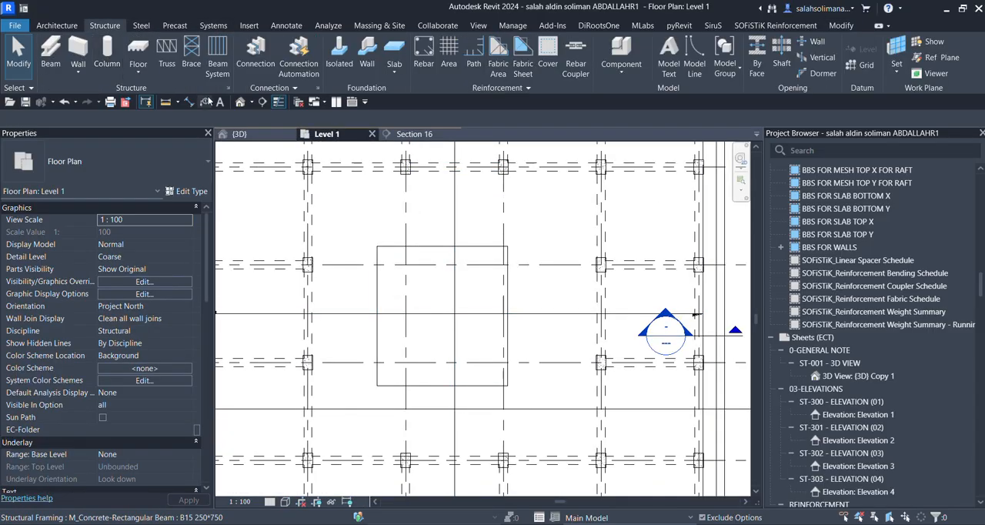
click(623, 71)
click(642, 124)
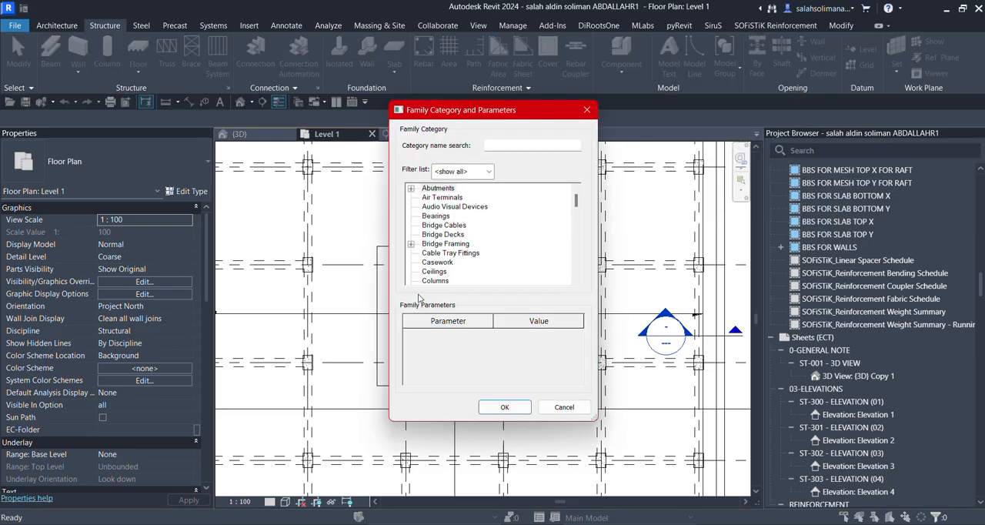
text(f)
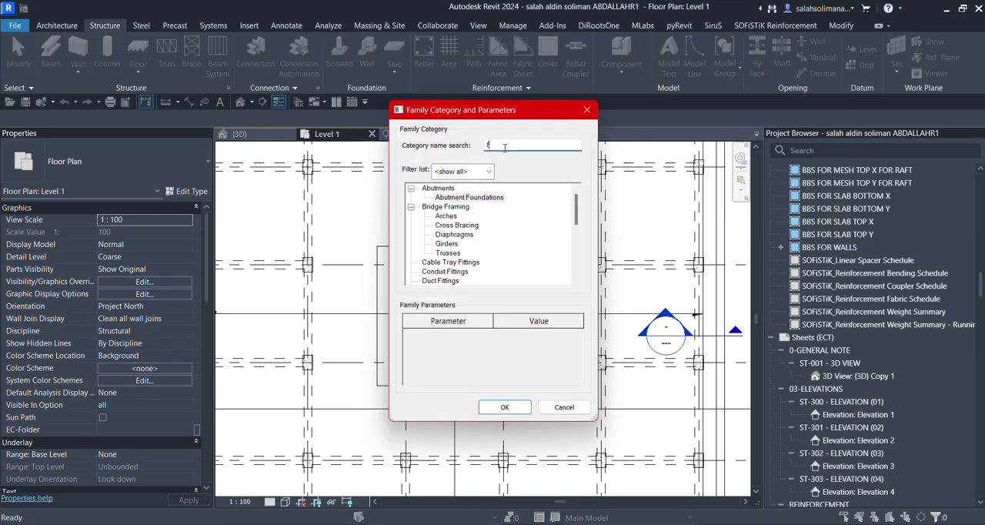
scroll(467, 229, down, 2)
scroll(455, 265, down, 1)
text(ou)
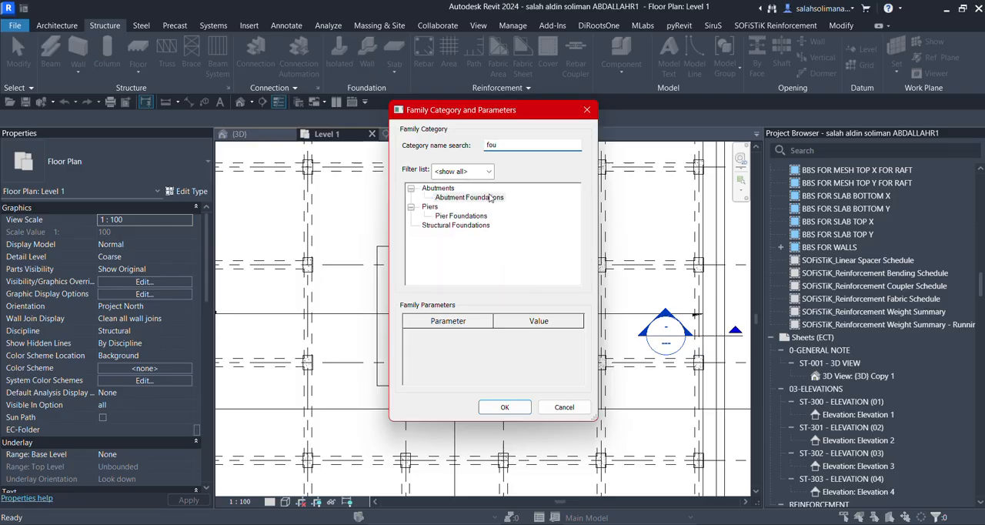
click(446, 226)
click(505, 407)
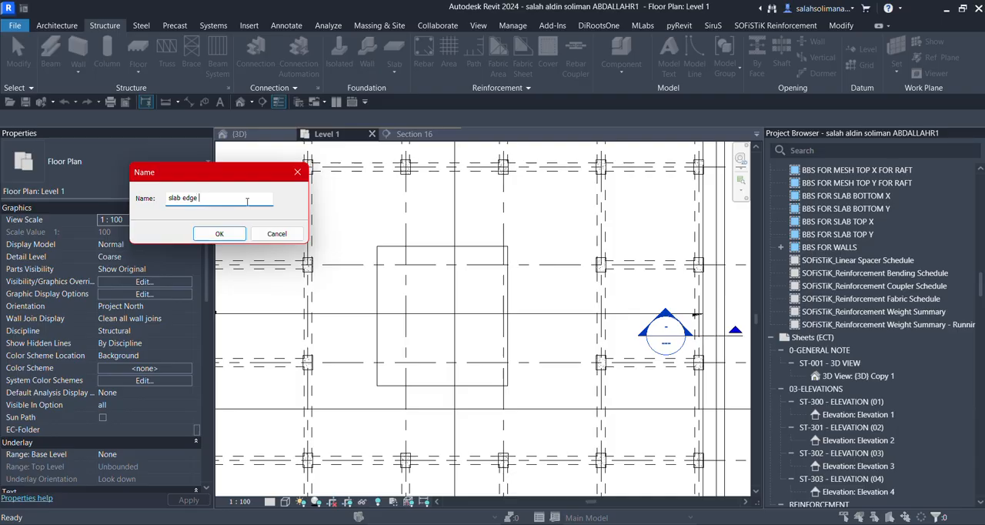
click(220, 234)
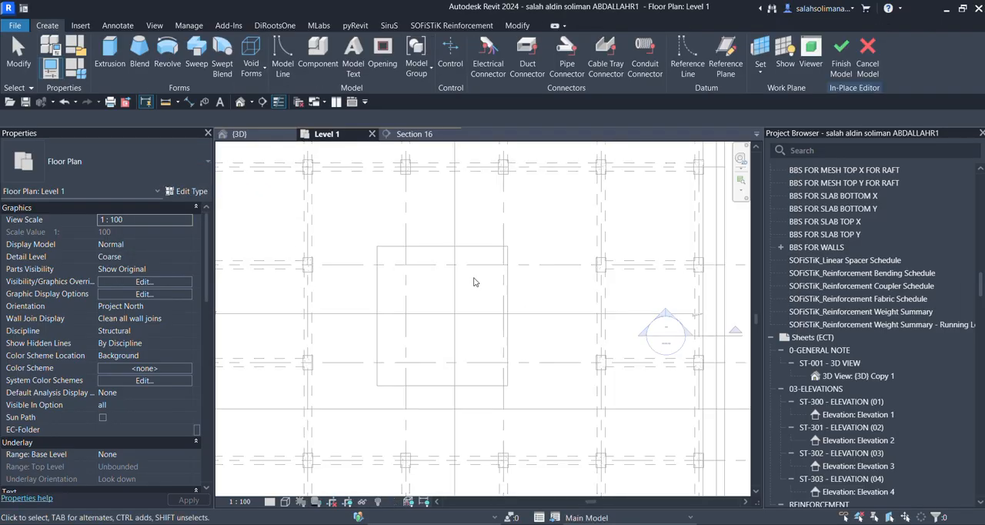
click(196, 51)
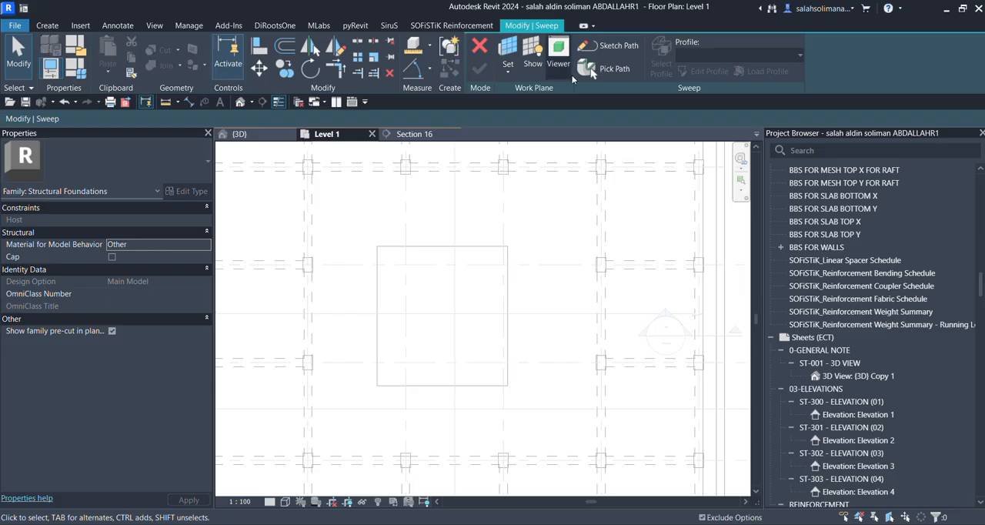
click(591, 67)
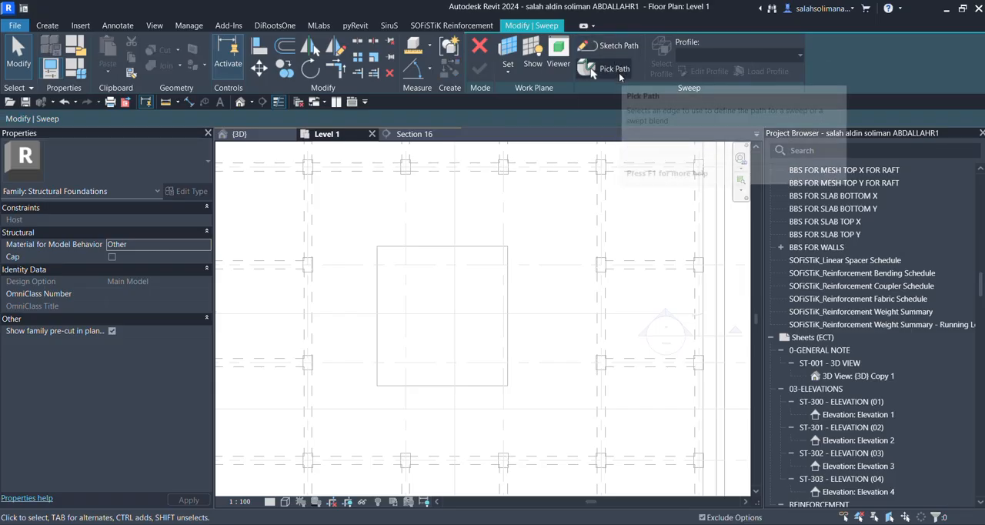
click(431, 249)
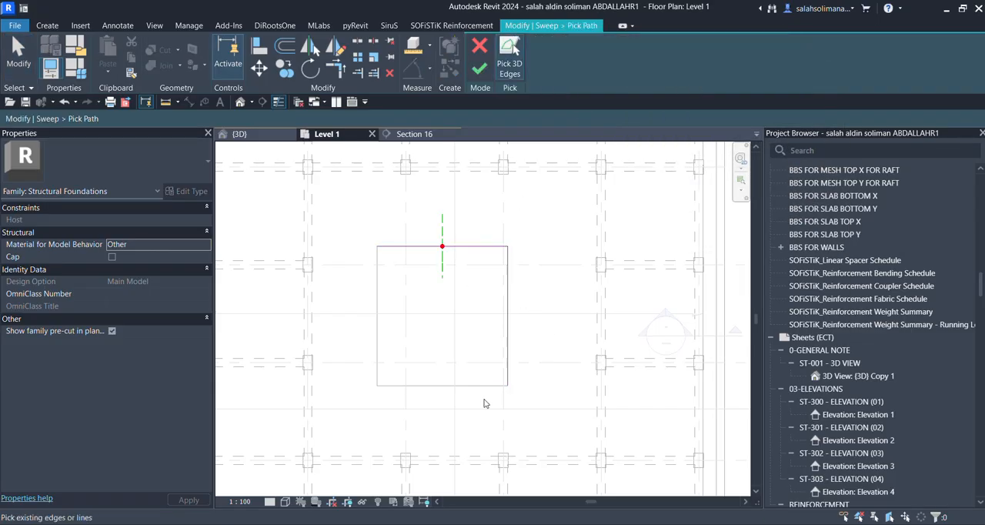
click(378, 358)
scroll(423, 314, down, 4)
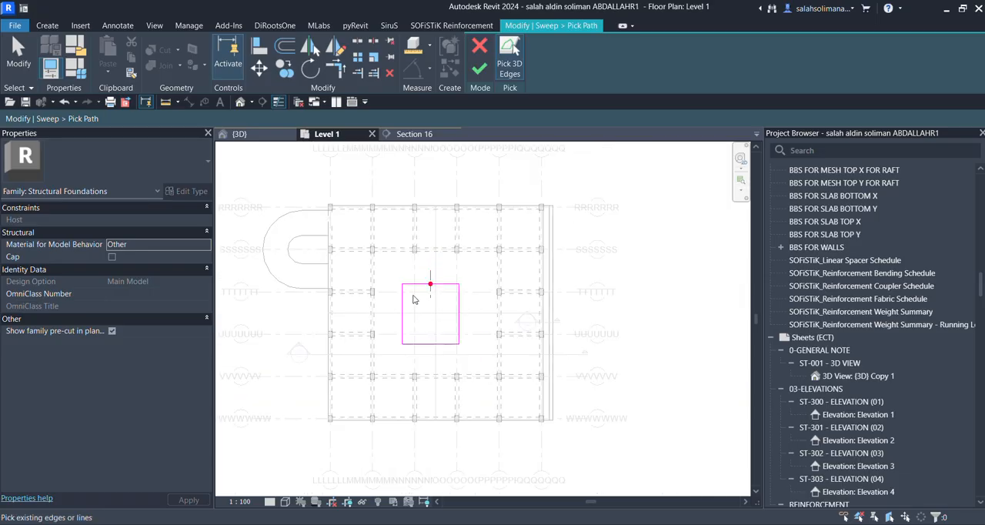
click(479, 47)
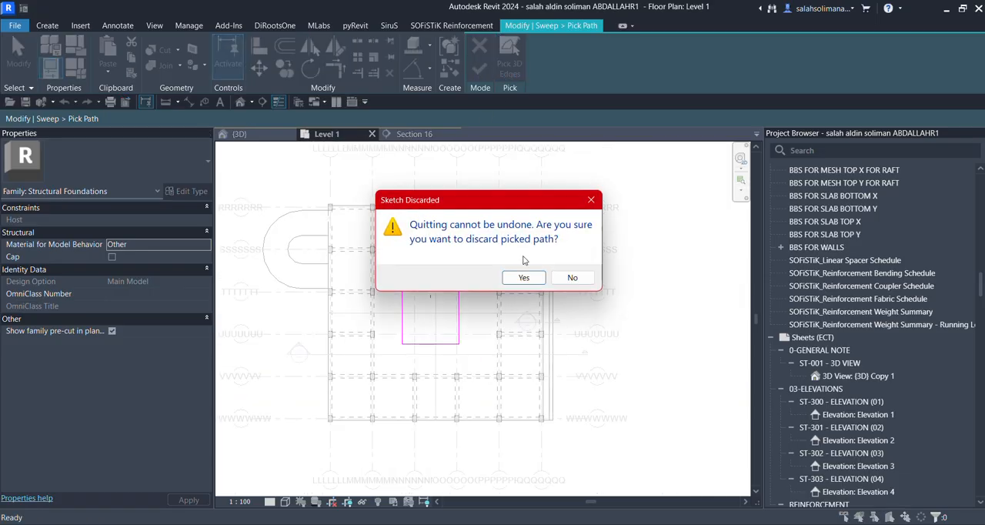
click(521, 279)
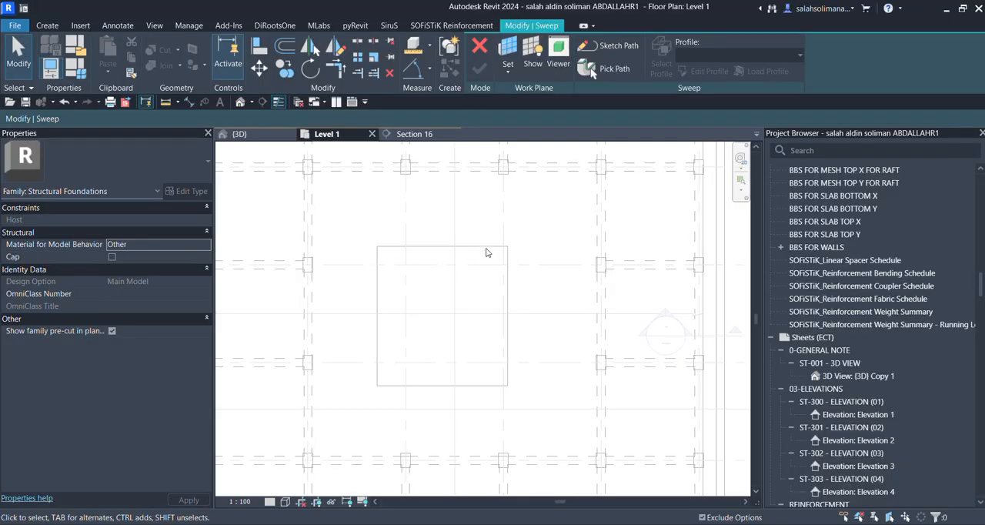
click(480, 47)
click(505, 54)
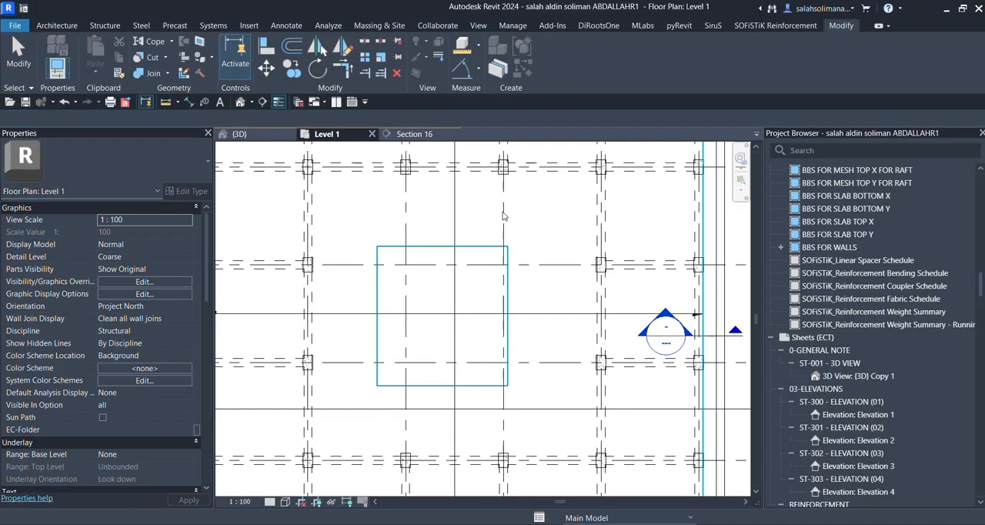
Draw a short vertical building section across the upper edge of the floor opening in the Level 1 plan.
click(262, 101)
scroll(421, 268, up, 3)
click(419, 227)
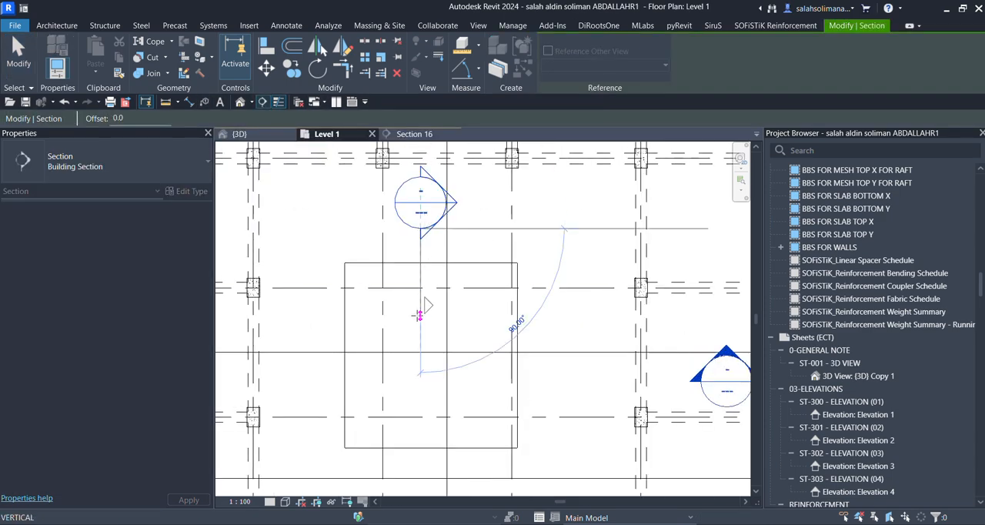
click(420, 315)
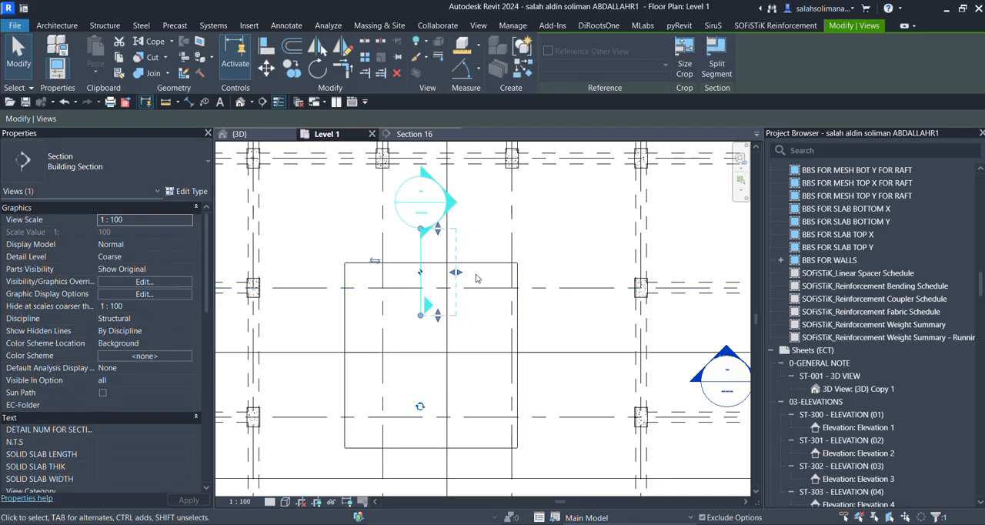
key(Escape)
scroll(477, 286, down, 2)
click(440, 281)
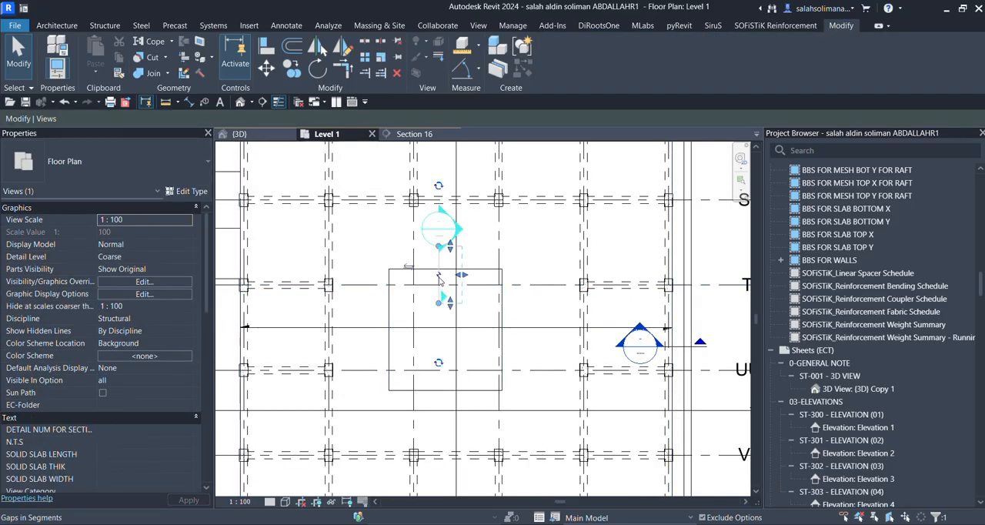
key(Escape)
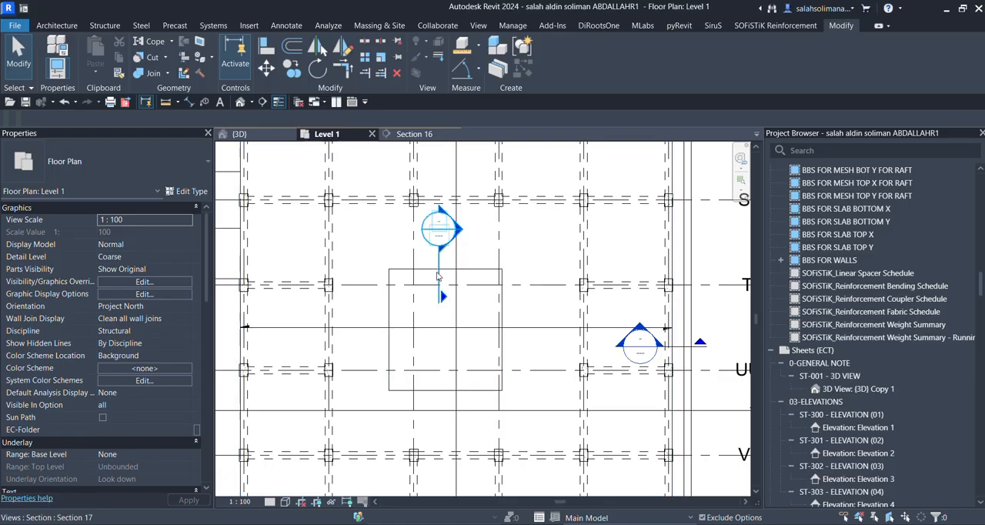
Close Section 16 and open the view of the new section across the opening's edge.
click(455, 134)
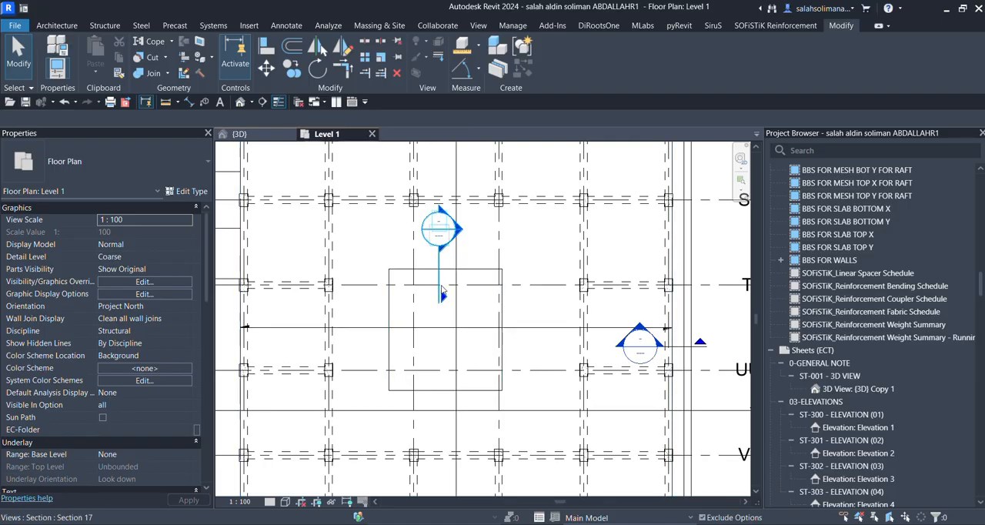
click(443, 292)
right_click(442, 292)
click(492, 231)
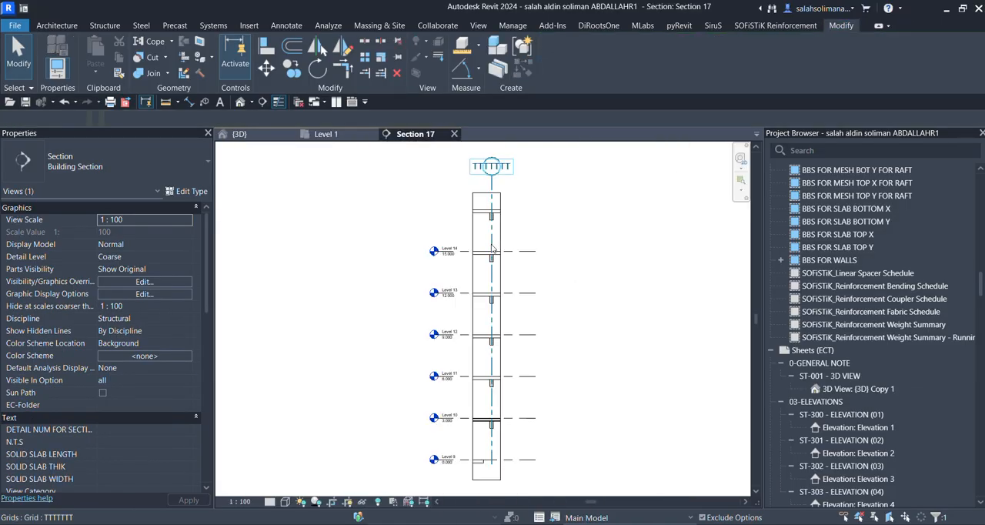
Select the floor slab at Level 9 in the section and check its extent around the opening in the Level 1 plan.
scroll(504, 454, up, 5)
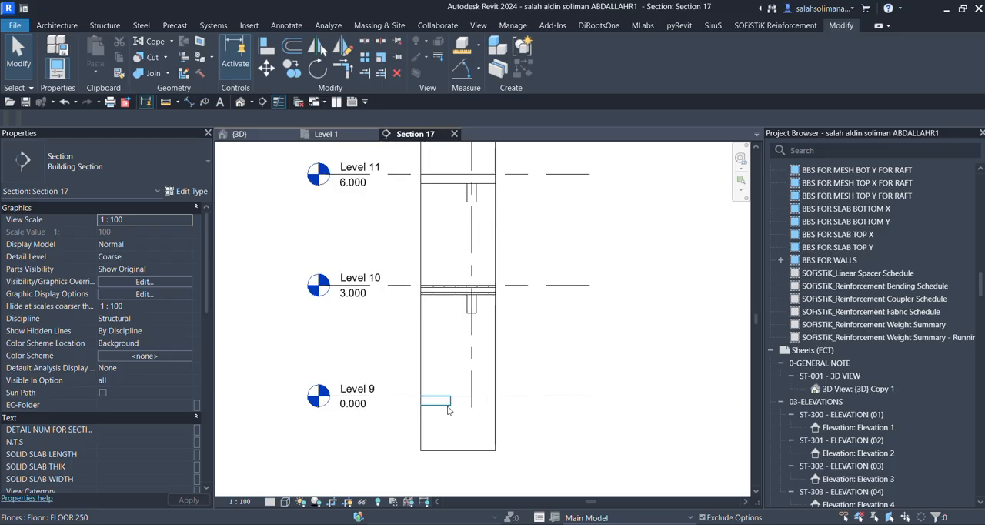
click(449, 411)
click(329, 134)
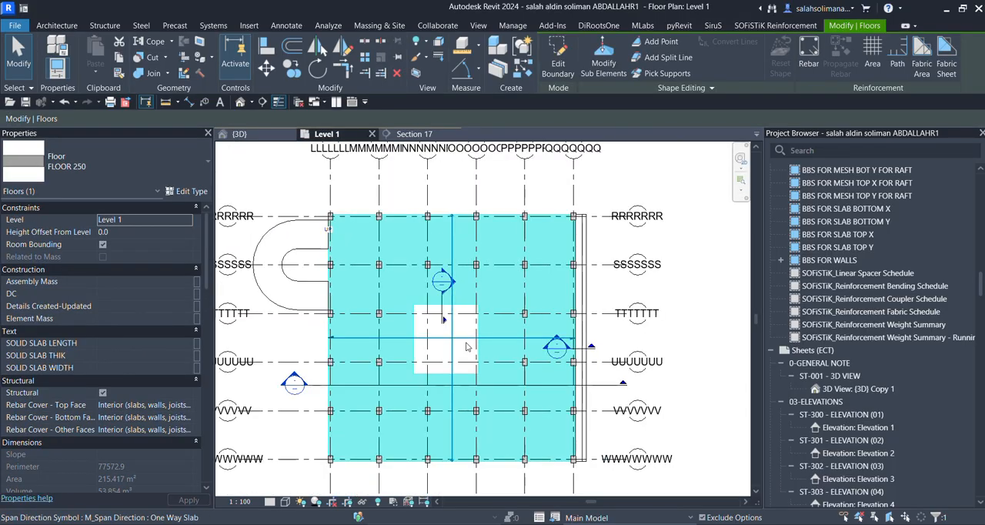
click(459, 349)
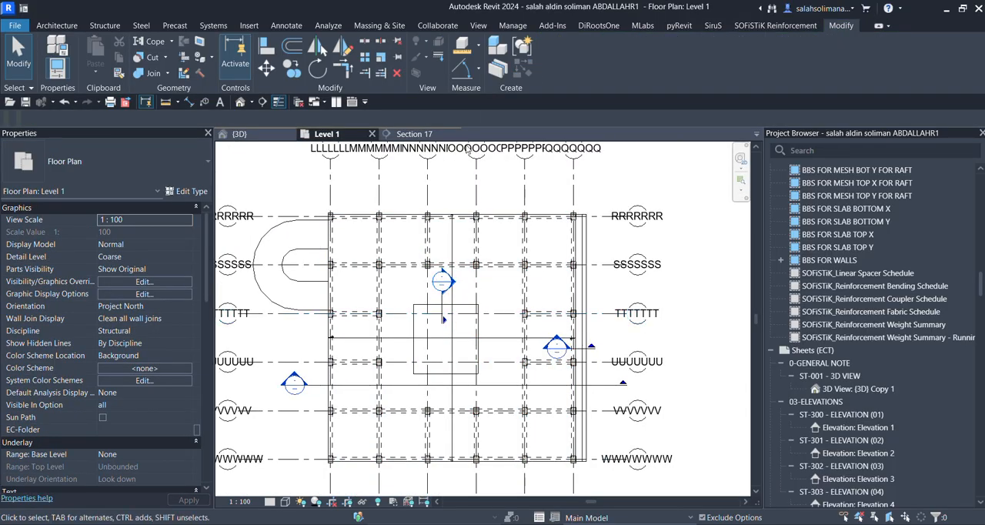
Start an in-place model in the Structural Foundations category and name it "slab edge 2".
scroll(431, 181, up, 1)
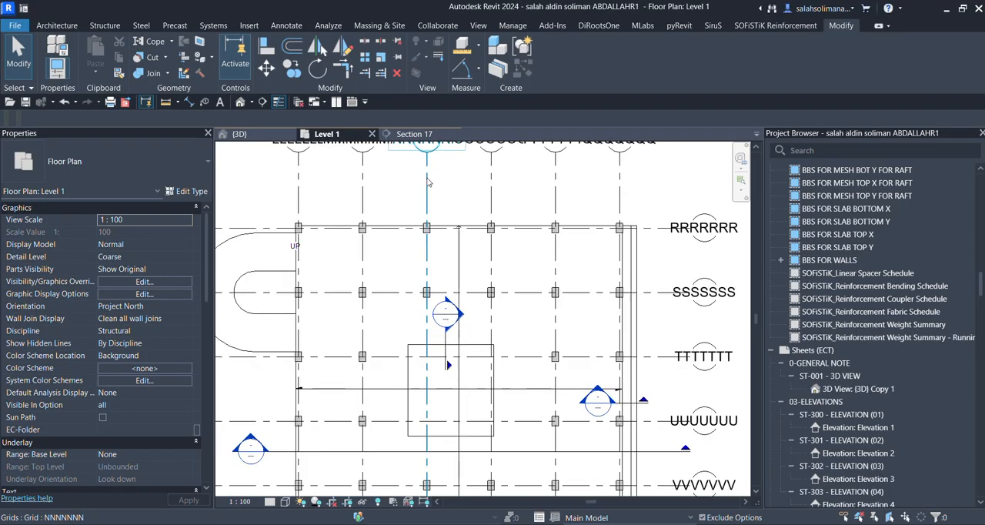
click(110, 27)
click(622, 78)
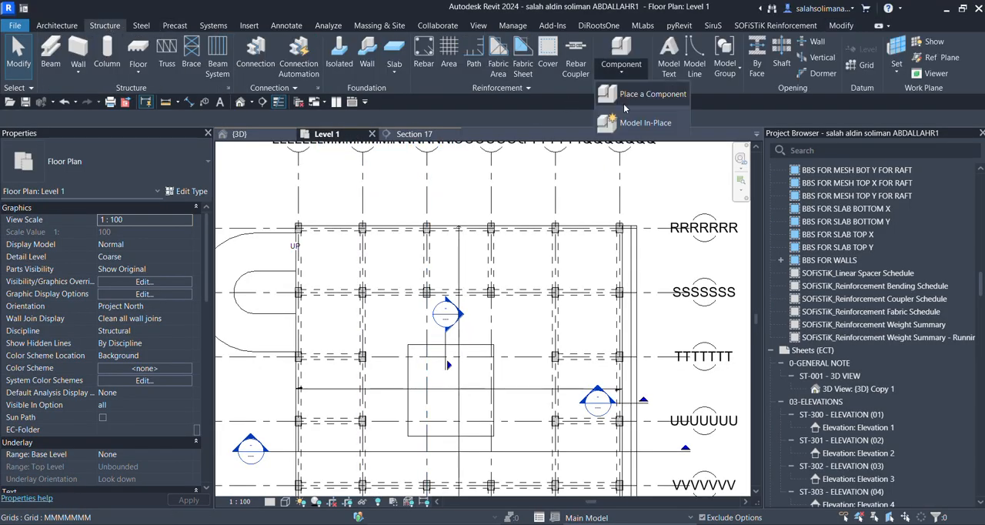
click(636, 124)
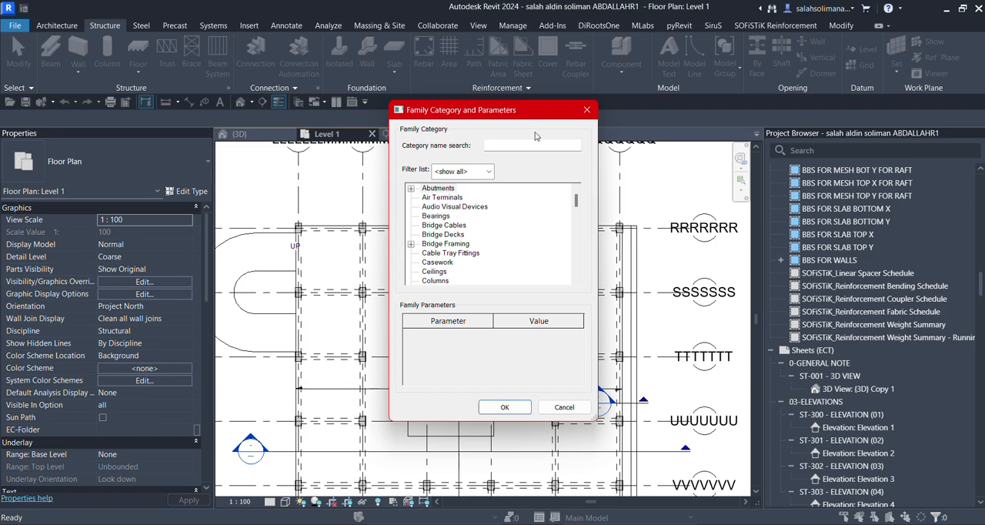
text(fou)
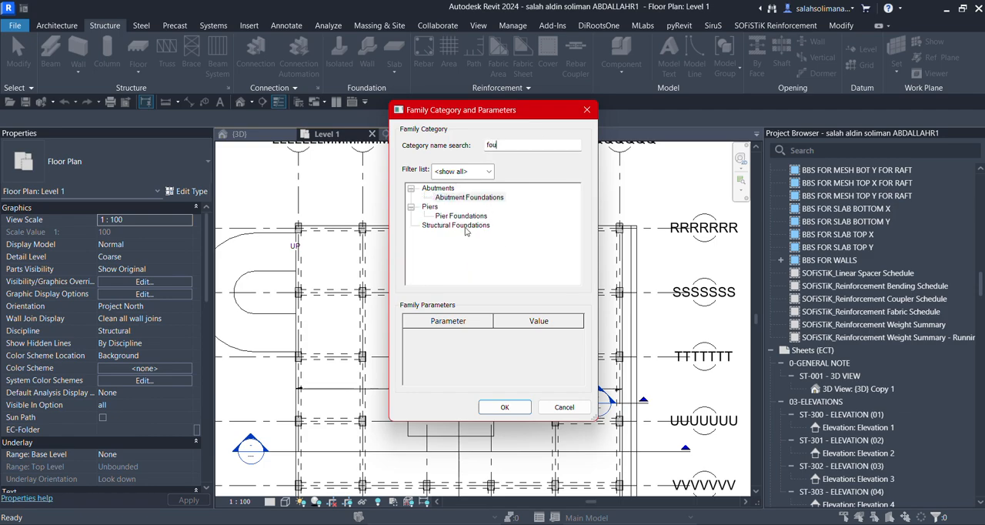
click(464, 226)
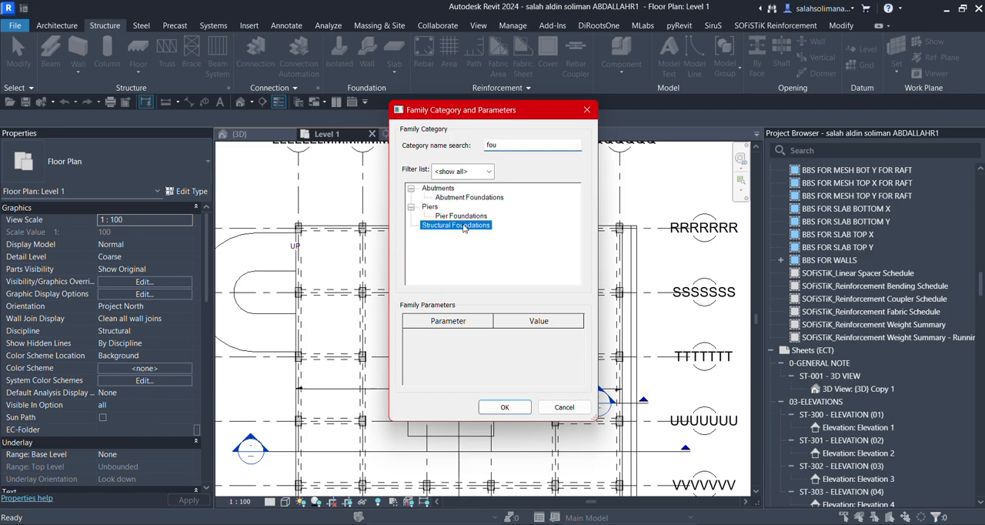
click(503, 408)
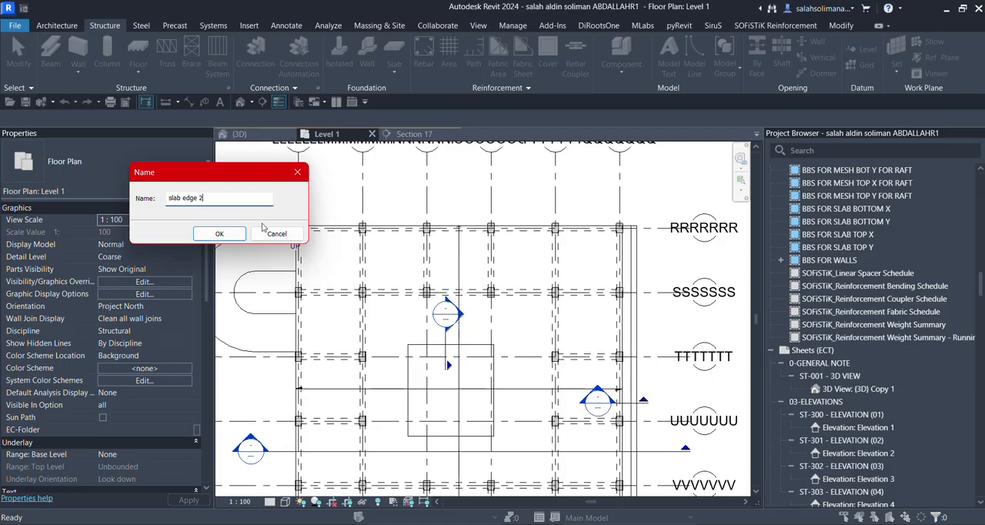
text(slab edge 2)
click(231, 235)
Start a solid sweep and use the picked edges of the rectangular floor opening as its path.
middle_drag(461, 359, 435, 300)
click(197, 52)
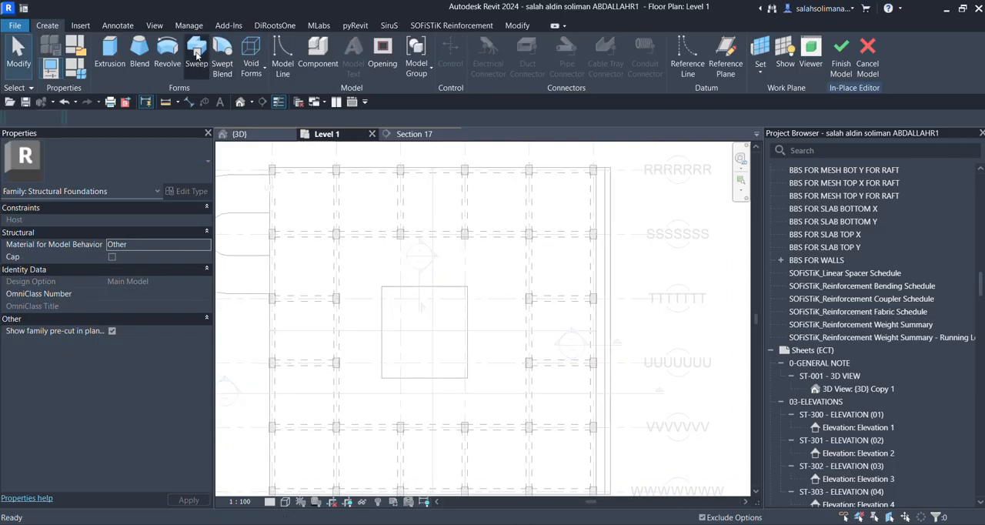
scroll(403, 352, up, 2)
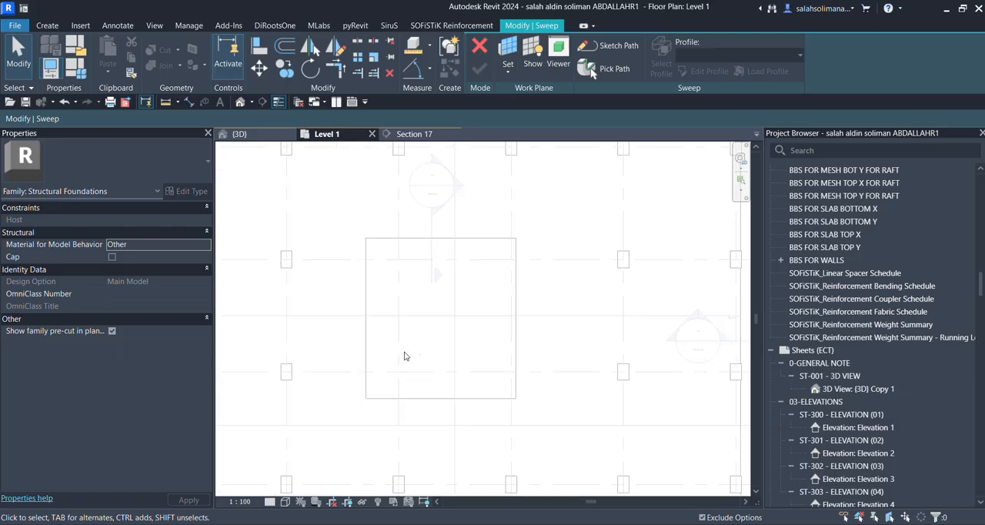
click(614, 69)
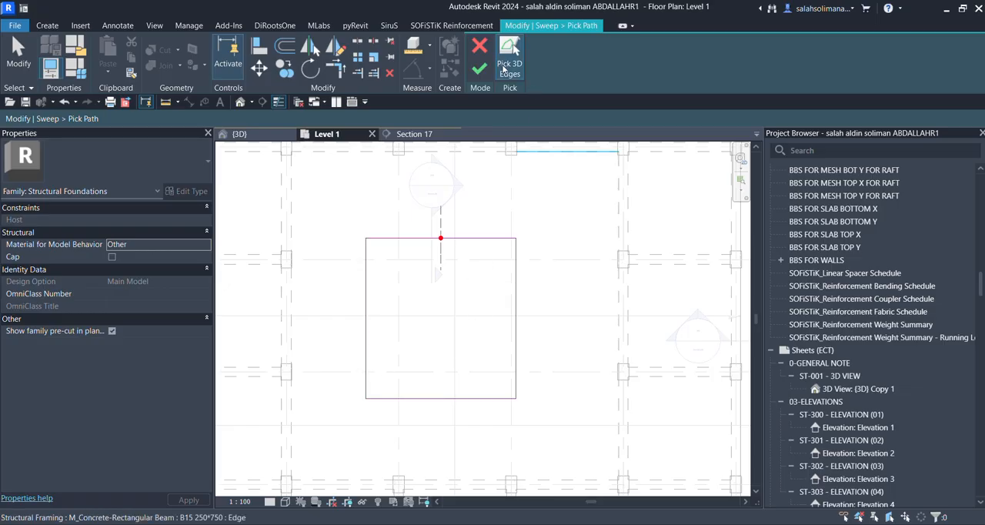
click(478, 70)
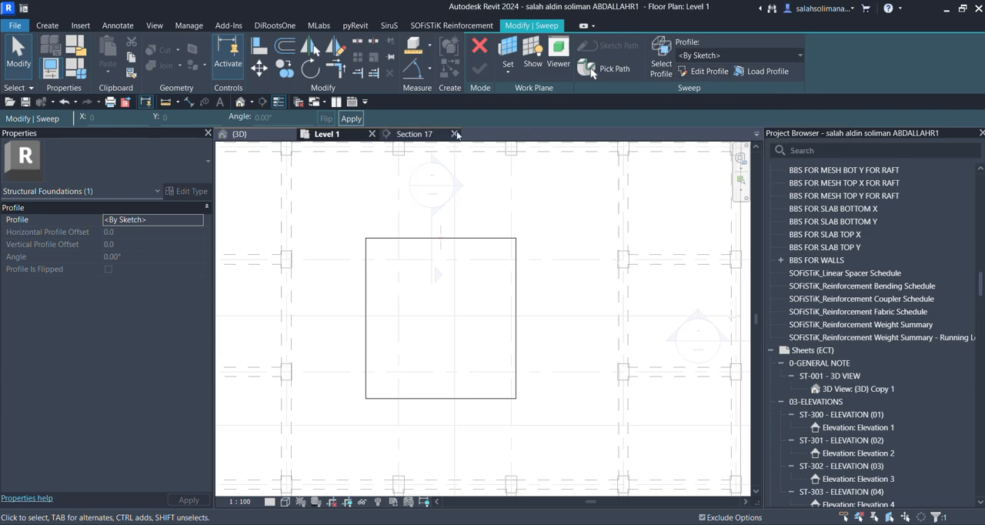
Open the sweep profile for sketching in Section 17 and draw a 250 mm vertical line down the slab edge from its top corner.
click(428, 136)
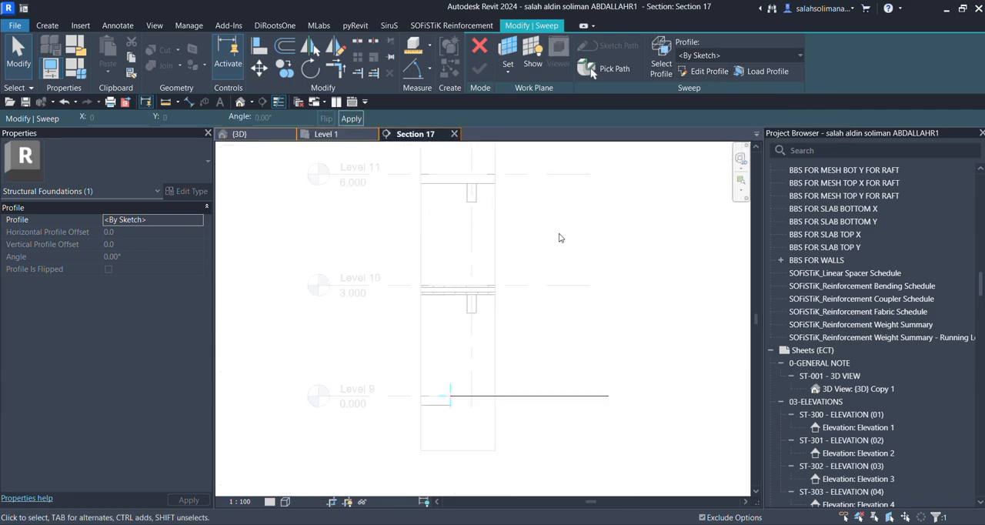
click(701, 70)
scroll(451, 408, up, 5)
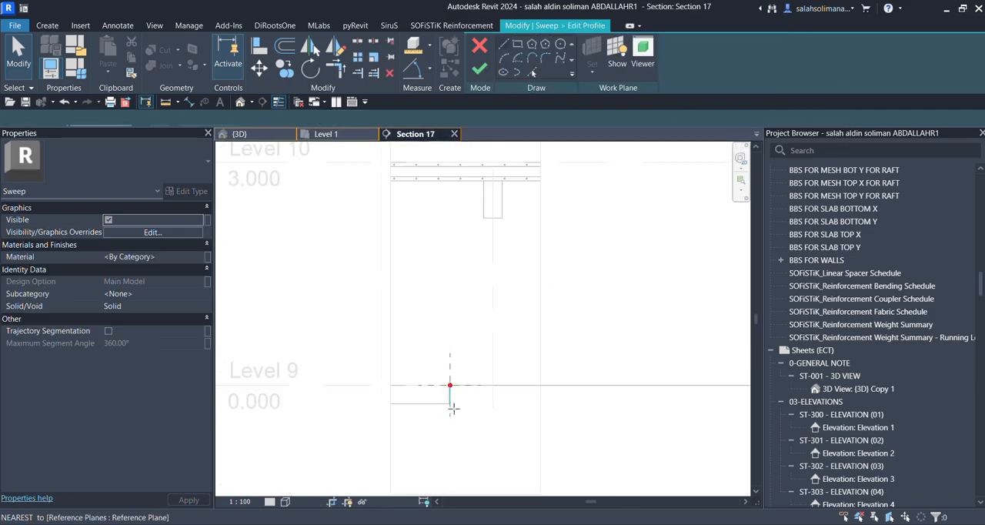
scroll(436, 339, up, 2)
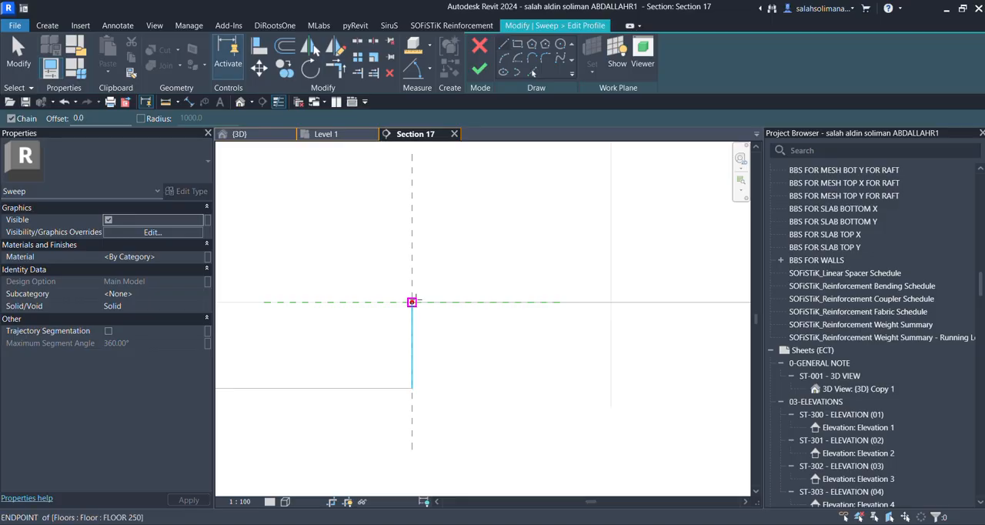
click(412, 301)
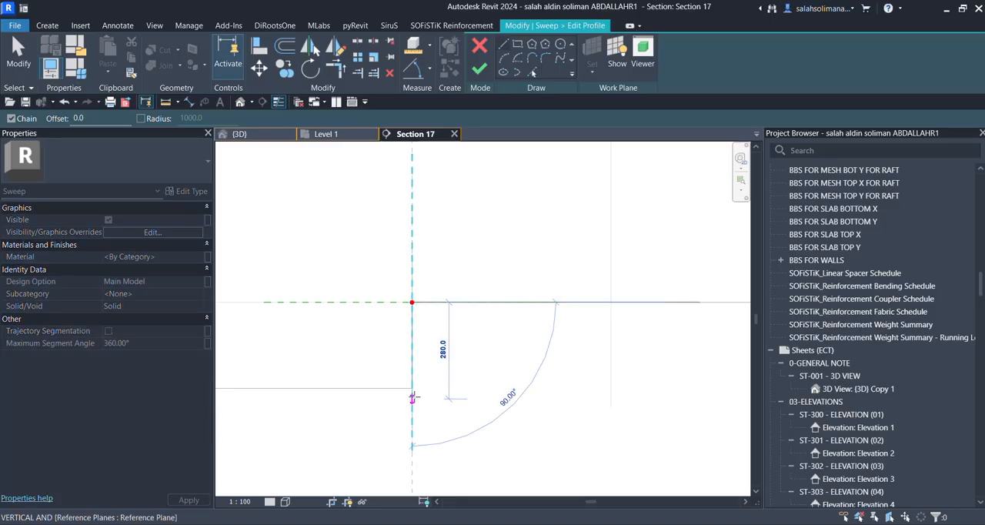
scroll(402, 362, down, 1)
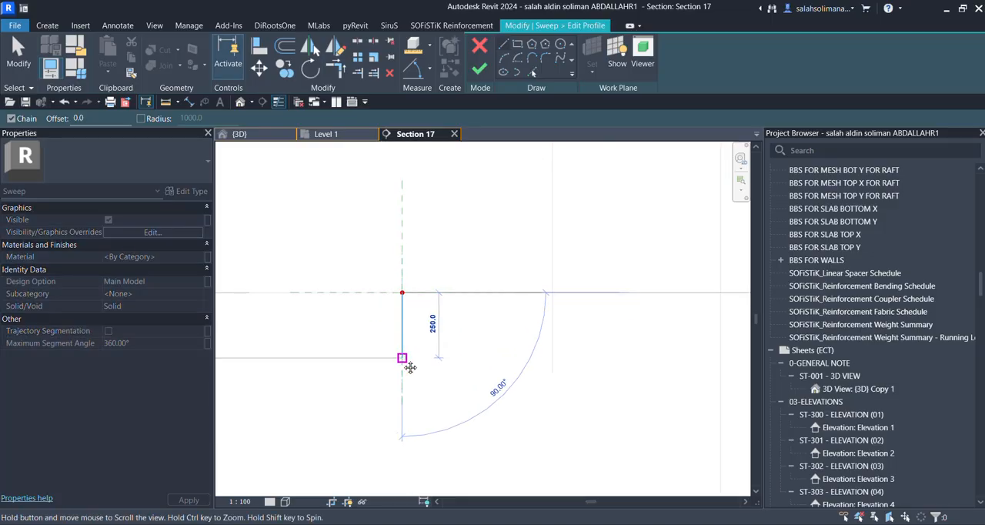
click(402, 358)
Sketch a short horizontal top line from the slab corner and a line about 289 mm long sloping down at 60° to the slab's underside level.
click(402, 292)
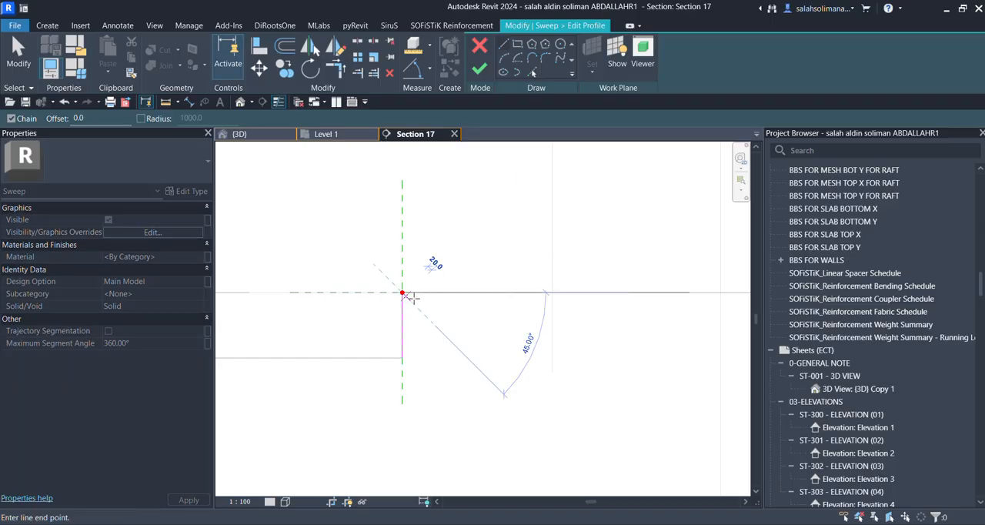
click(439, 291)
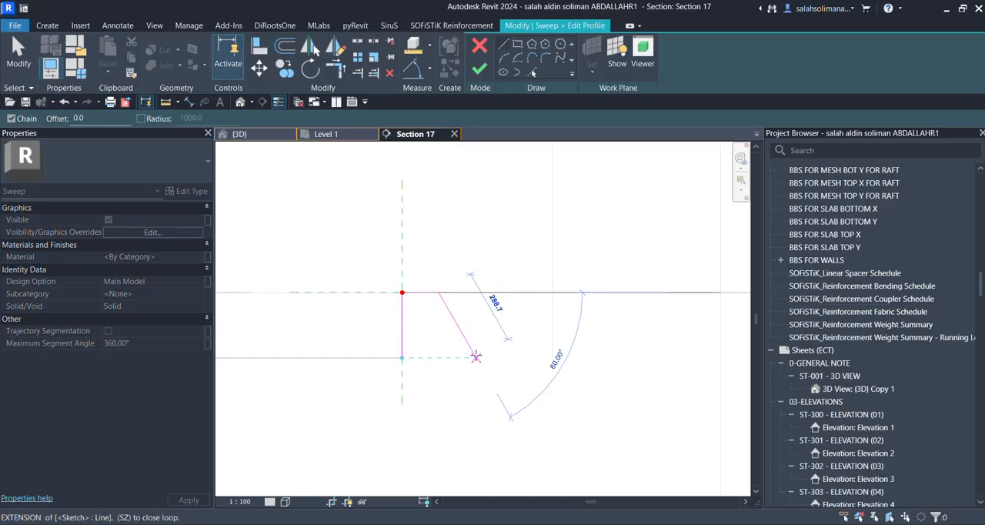
click(475, 356)
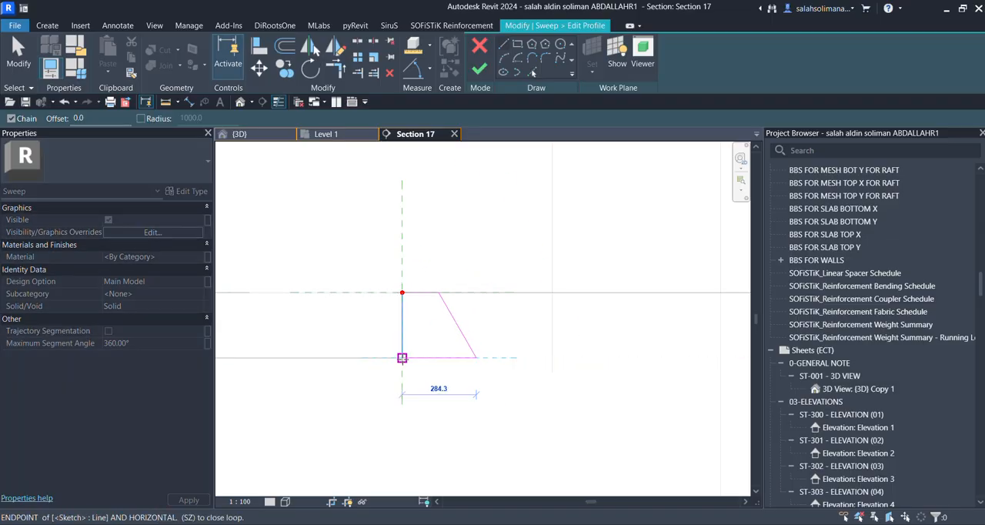
key(Escape)
key(Escape)
Extend the profile's vertical line straight down below the slab's underside.
click(402, 352)
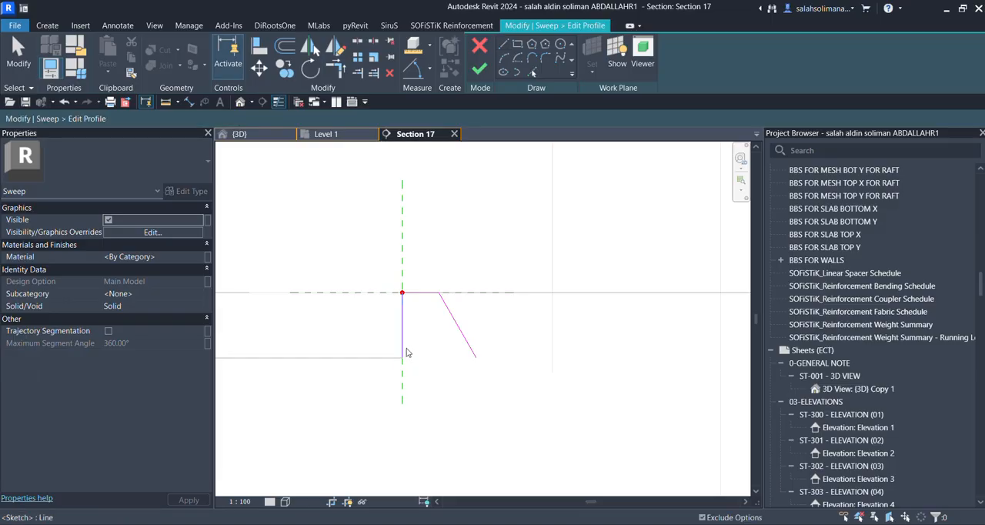
drag(402, 358, 402, 412)
click(474, 387)
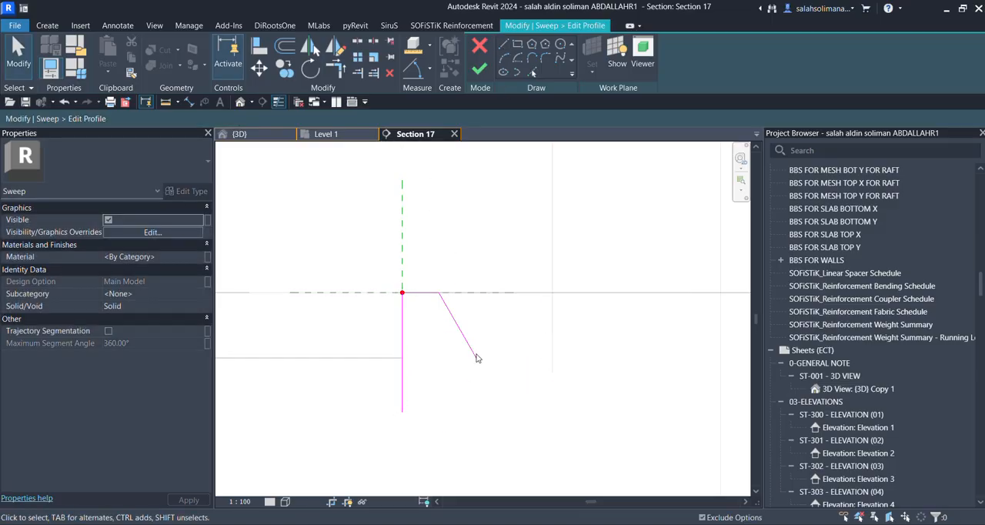
Close the profile with a vertical line down from the sloped line's end and a bottom line about 284 mm long.
click(503, 46)
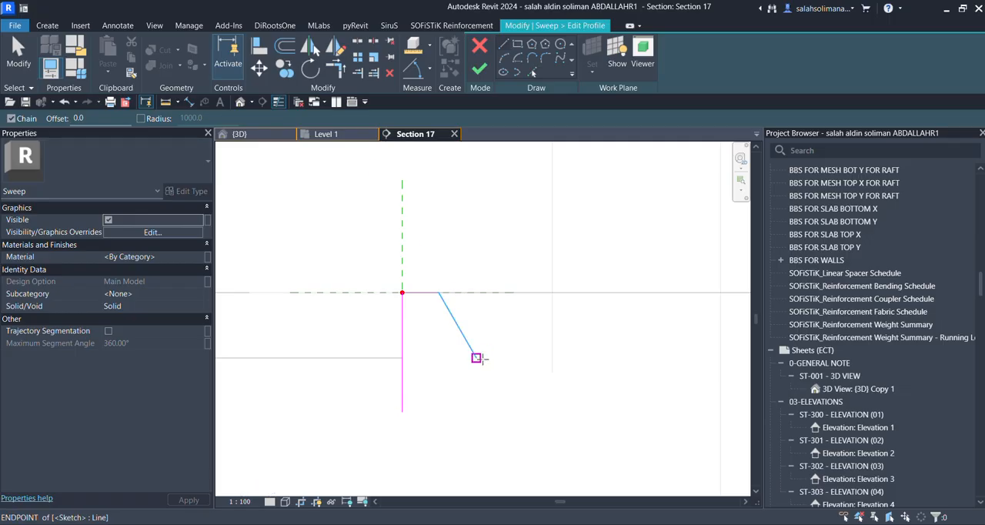
click(477, 357)
click(477, 412)
click(402, 411)
key(Escape)
key(Escape)
scroll(431, 401, down, 4)
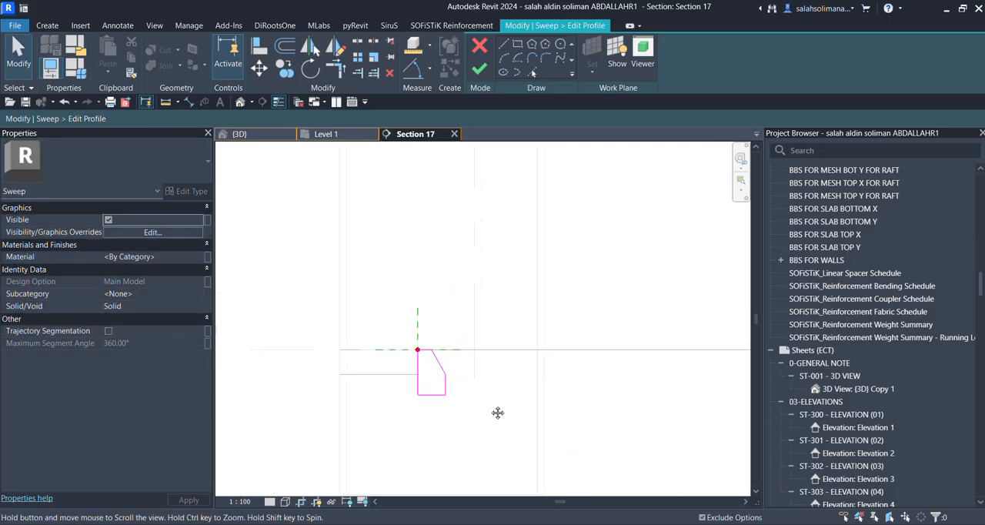
Finish the profile, sweep and in-place model, and check the slab edge around the opening in the Level 1 plan.
click(480, 71)
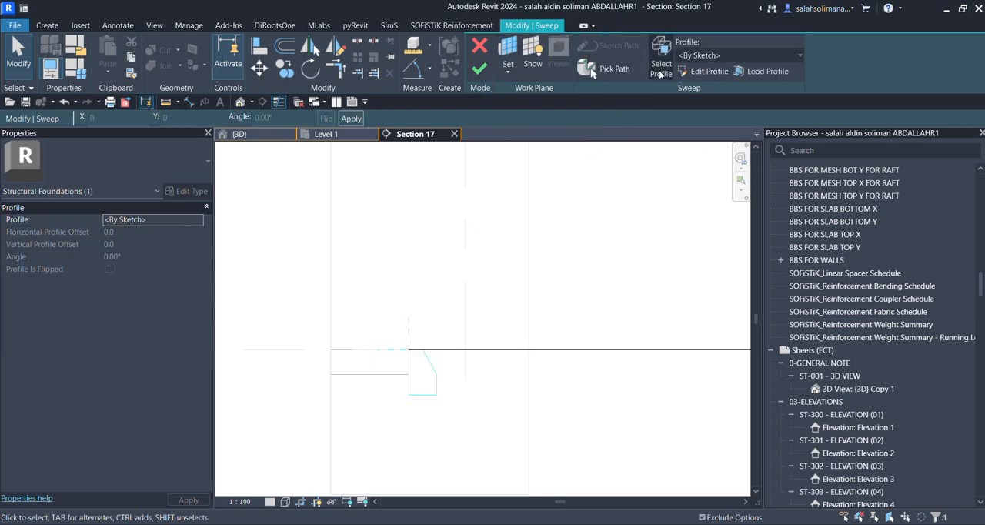
click(478, 72)
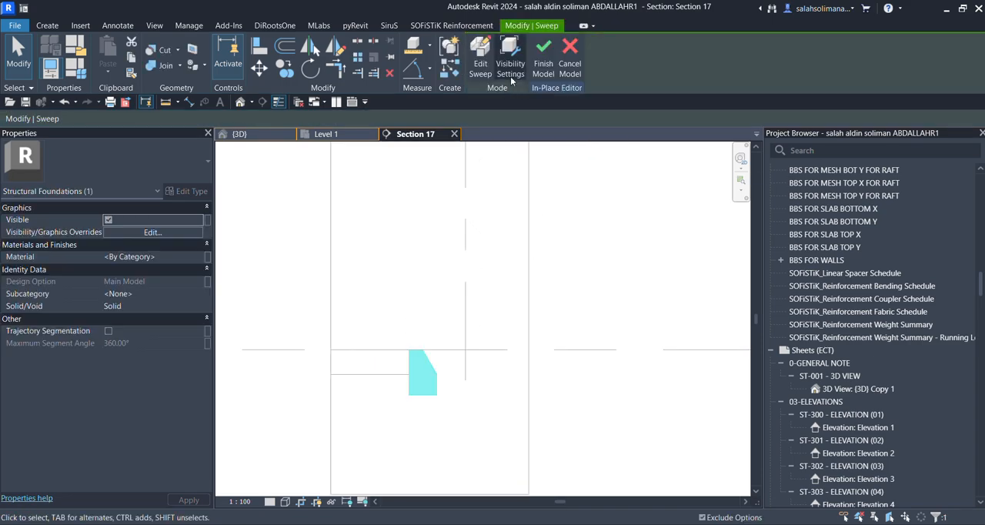
click(351, 135)
scroll(448, 295, up, 4)
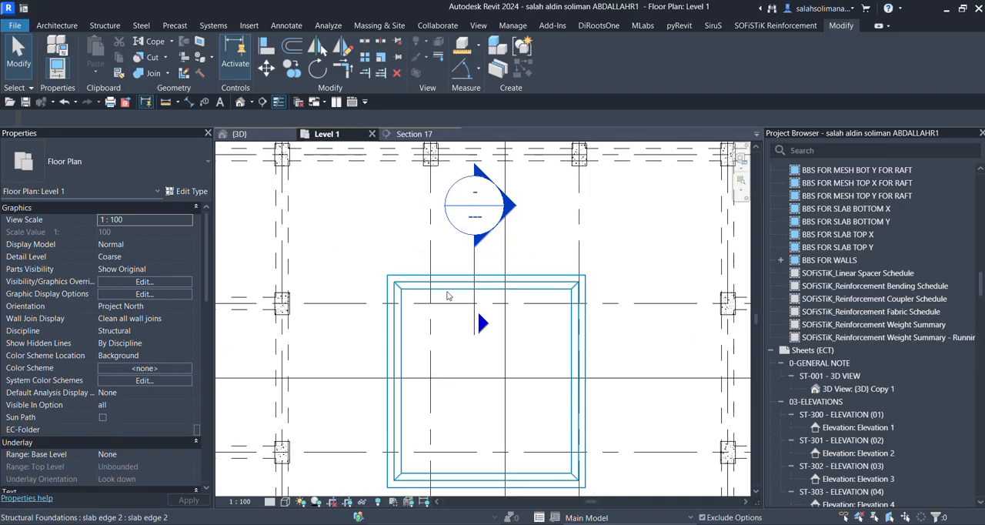
Inspect the chamfered slab edge and its corners around the rectangular opening in the 3D view.
click(254, 134)
scroll(567, 331, up, 3)
scroll(561, 367, down, 4)
shift+middle_drag(546, 387, 591, 370)
shift+drag(591, 371, 613, 372)
scroll(573, 344, up, 4)
click(490, 363)
scroll(490, 364, down, 4)
shift+middle_drag(492, 377, 301, 408)
scroll(440, 387, up, 4)
click(479, 408)
scroll(508, 397, down, 3)
shift+middle_drag(508, 398, 581, 418)
scroll(528, 367, down, 4)
scroll(500, 359, up, 3)
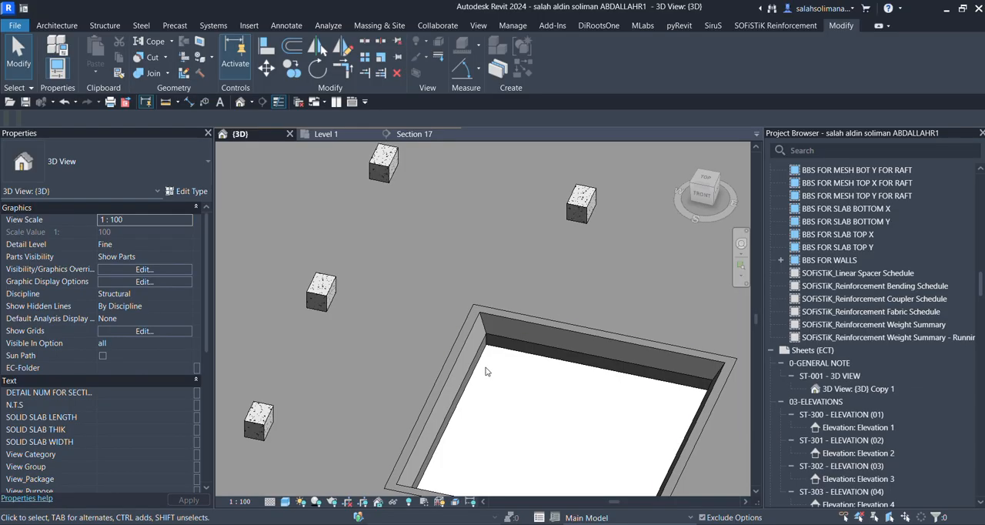
Start a 150mm Foundation Slab in the Level 1 plan and sketch its rectangular boundary along the inner edge of the chamfered slab edge.
click(327, 134)
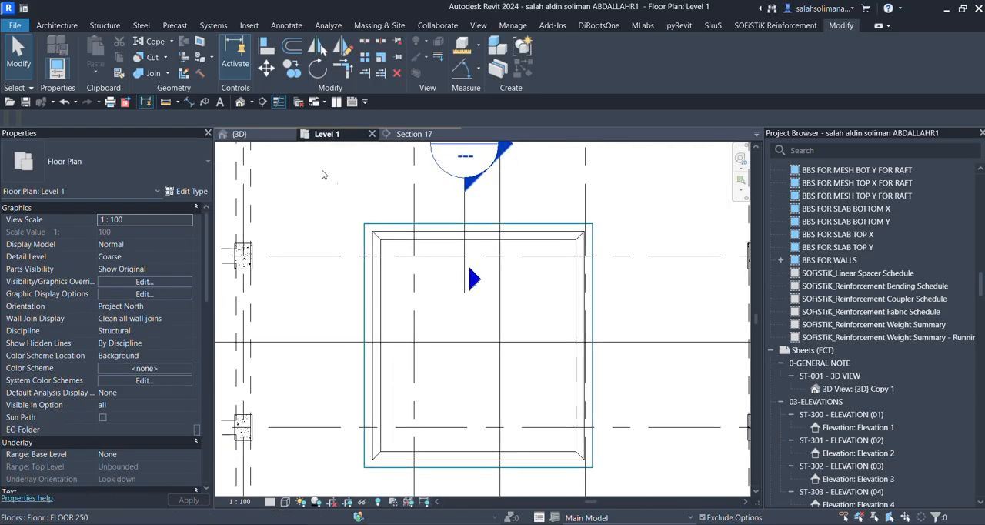
click(92, 27)
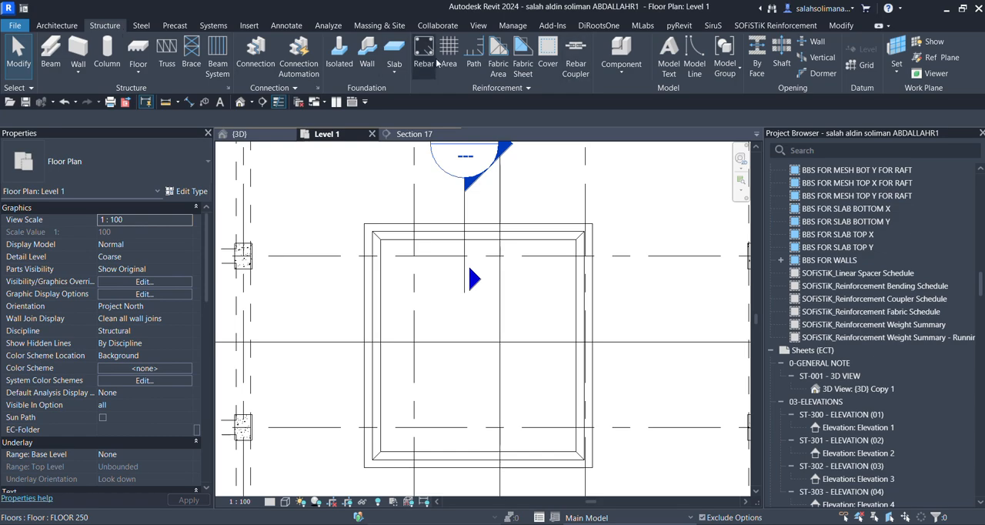
click(394, 47)
click(646, 44)
click(379, 240)
click(576, 451)
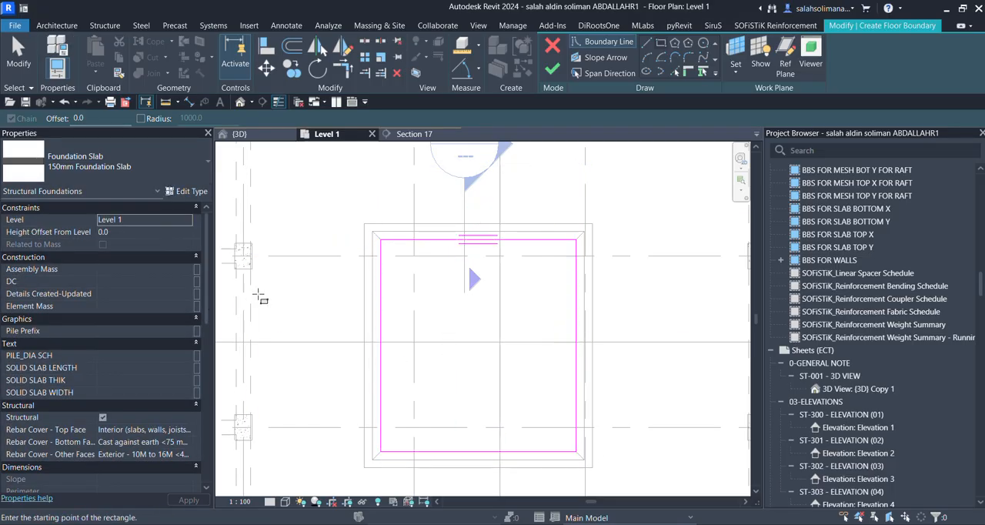
Set the foundation slab's height offset from Level 1 to -200 mm and finish its boundary.
scroll(525, 315, up, 1)
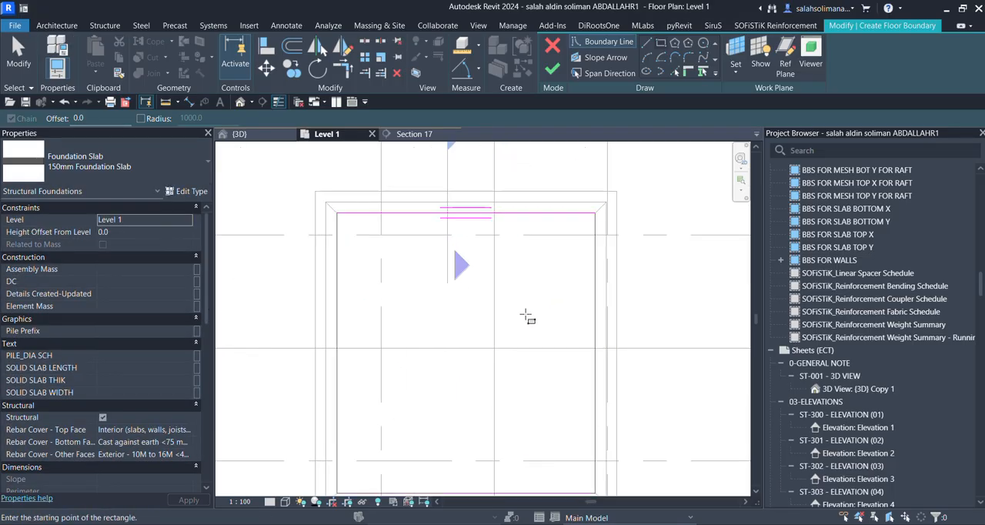
click(134, 232)
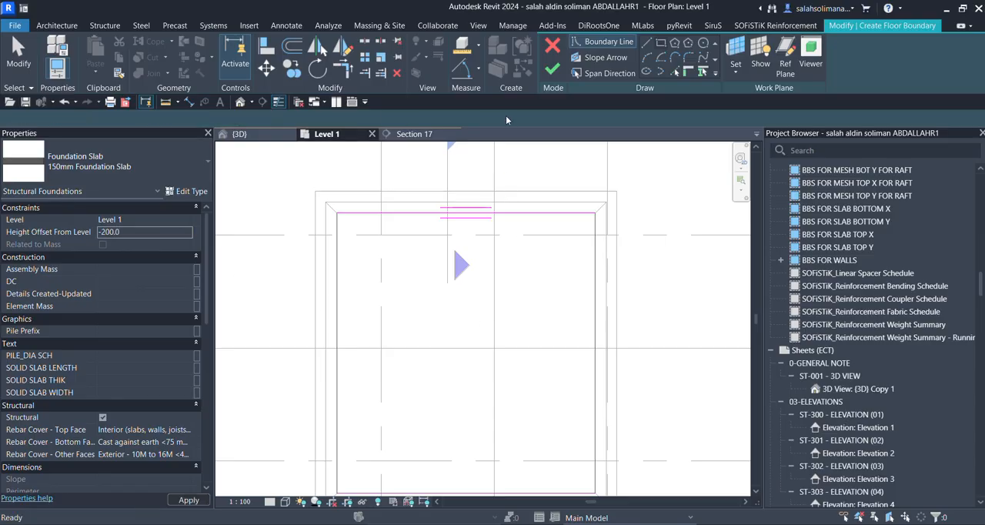
click(551, 69)
scroll(505, 265, down, 2)
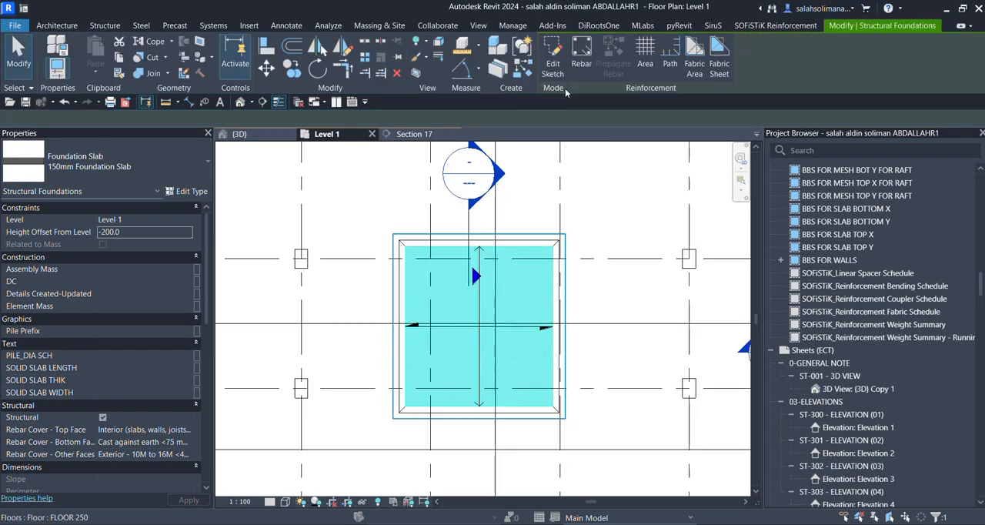
Check the new foundation slab inside the opening in the 3D view, and open Section 17.
click(235, 134)
scroll(395, 311, up, 5)
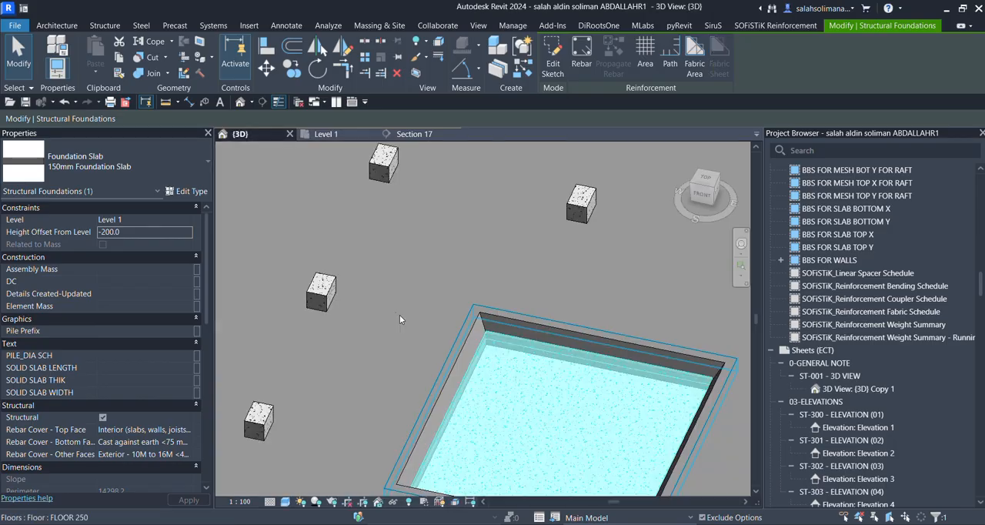
shift+middle_drag(480, 389, 420, 362)
scroll(498, 385, down, 3)
key(Escape)
click(410, 137)
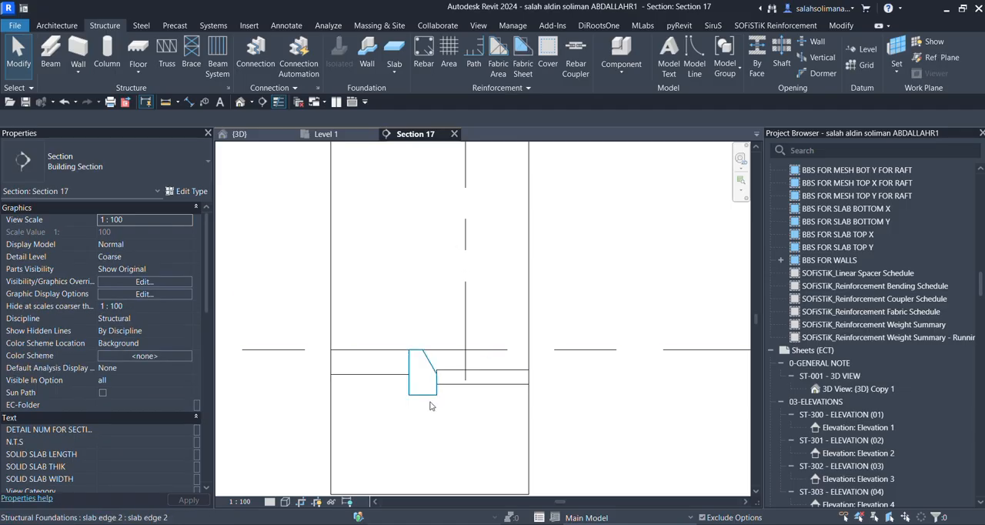
Move the foundation slab up 100 mm so its lower corner meets the bottom end of the slab edge's sloped face.
click(484, 337)
scroll(483, 378, up, 2)
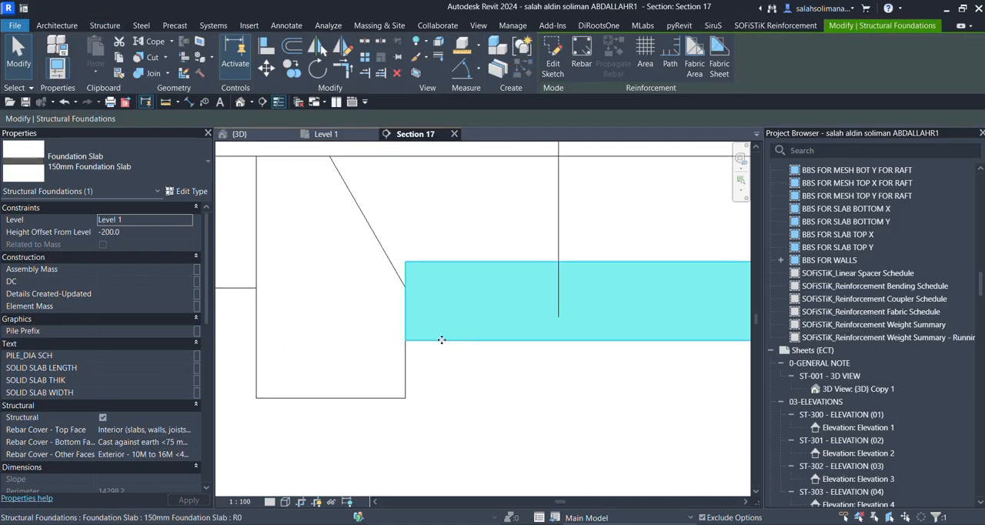
click(262, 71)
click(406, 341)
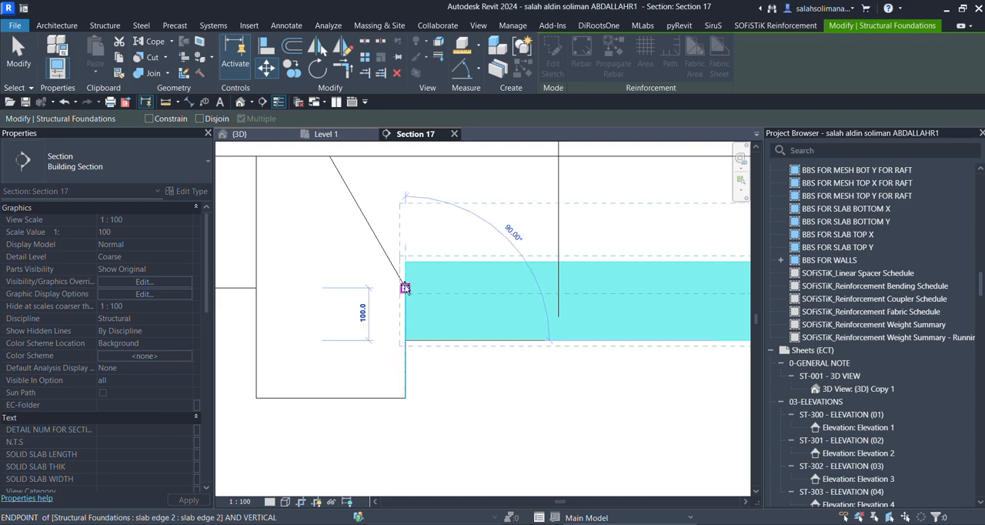
click(405, 288)
click(427, 352)
scroll(434, 349, down, 2)
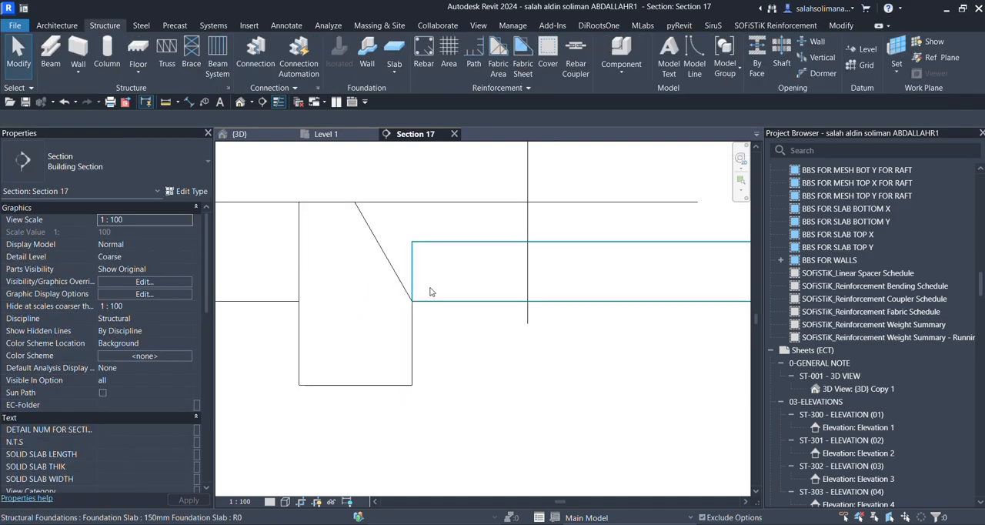
Move the foundation slab straight down from its lower corner so its underside aligns with the bottom of the slab edge.
click(386, 226)
key(m)
key(v)
click(412, 301)
click(409, 387)
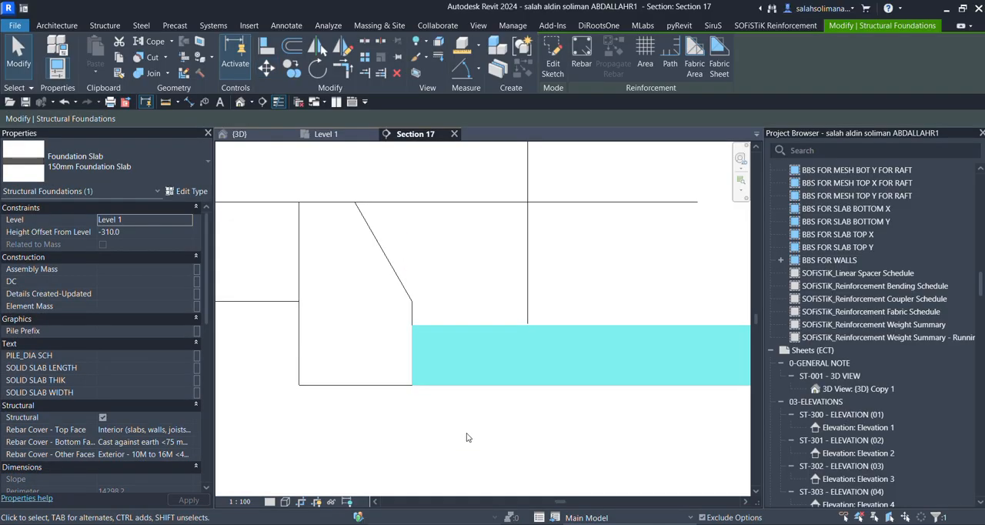
click(466, 437)
Examine how the foundation slab meets the slab edge in the section, and review the filled opening within the Level 1 plan.
scroll(455, 417, down, 2)
middle_drag(455, 418, 339, 394)
scroll(311, 339, up, 2)
scroll(354, 381, down, 3)
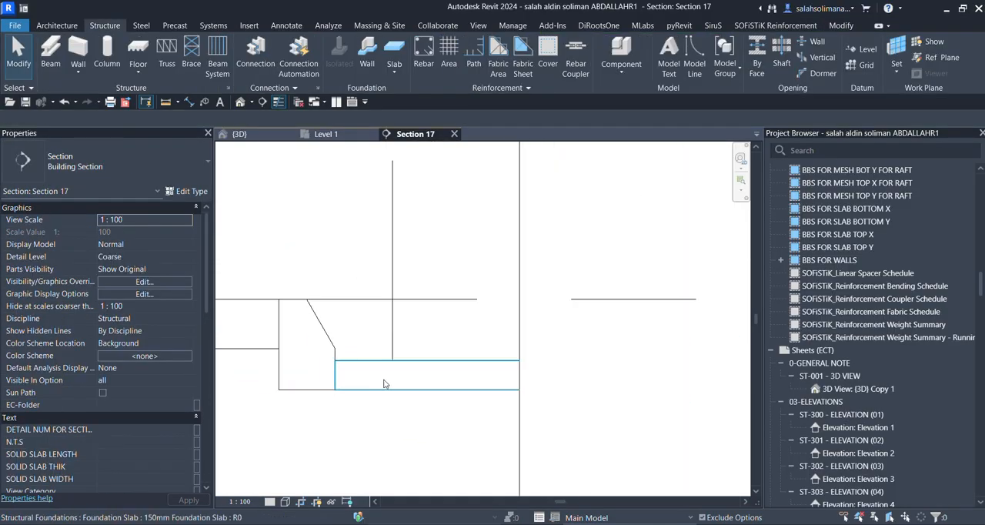
click(326, 135)
scroll(436, 228, down, 2)
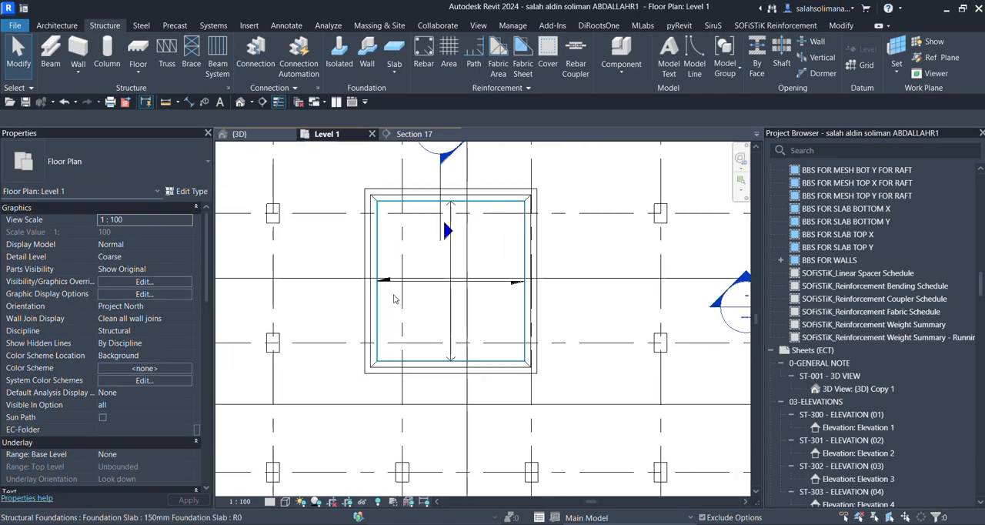
scroll(419, 303, down, 2)
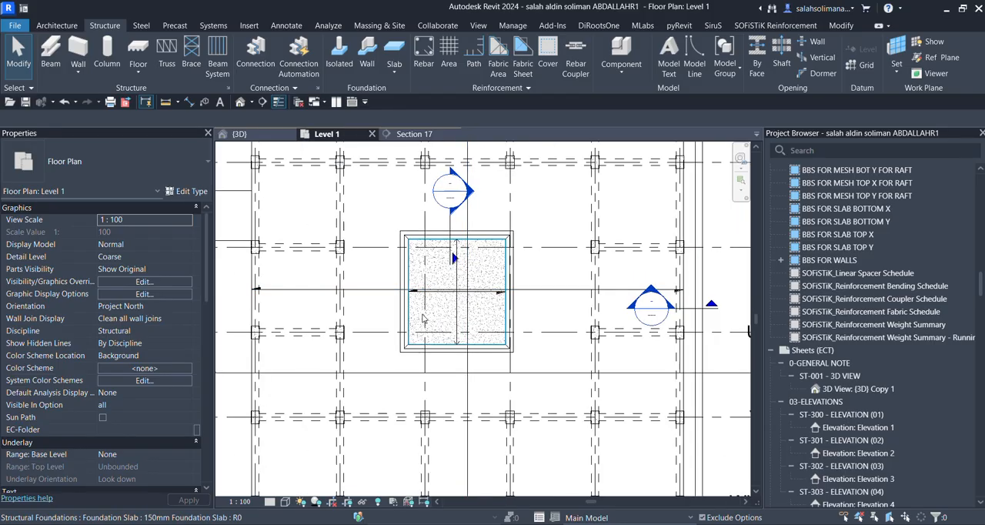
scroll(496, 374, down, 2)
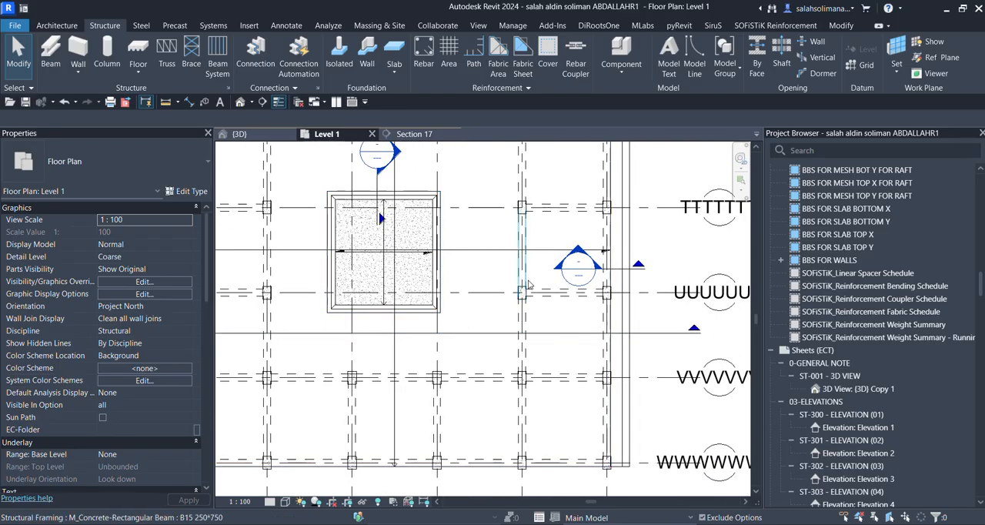
scroll(667, 380, down, 3)
scroll(501, 323, up, 2)
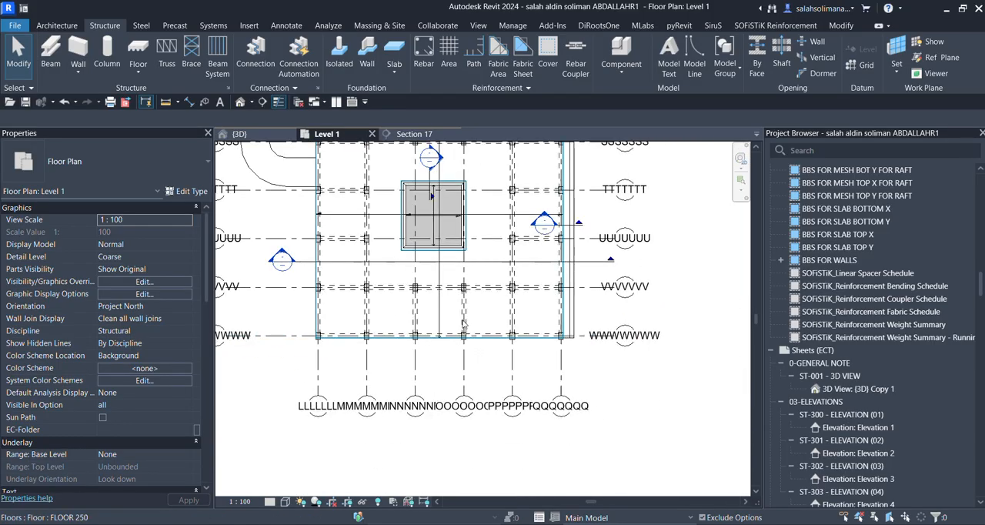
scroll(369, 346, up, 2)
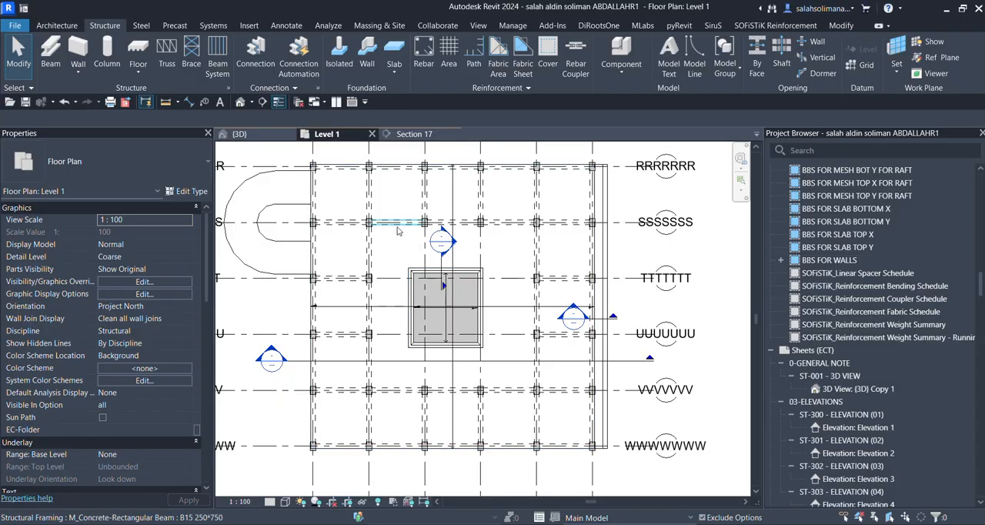